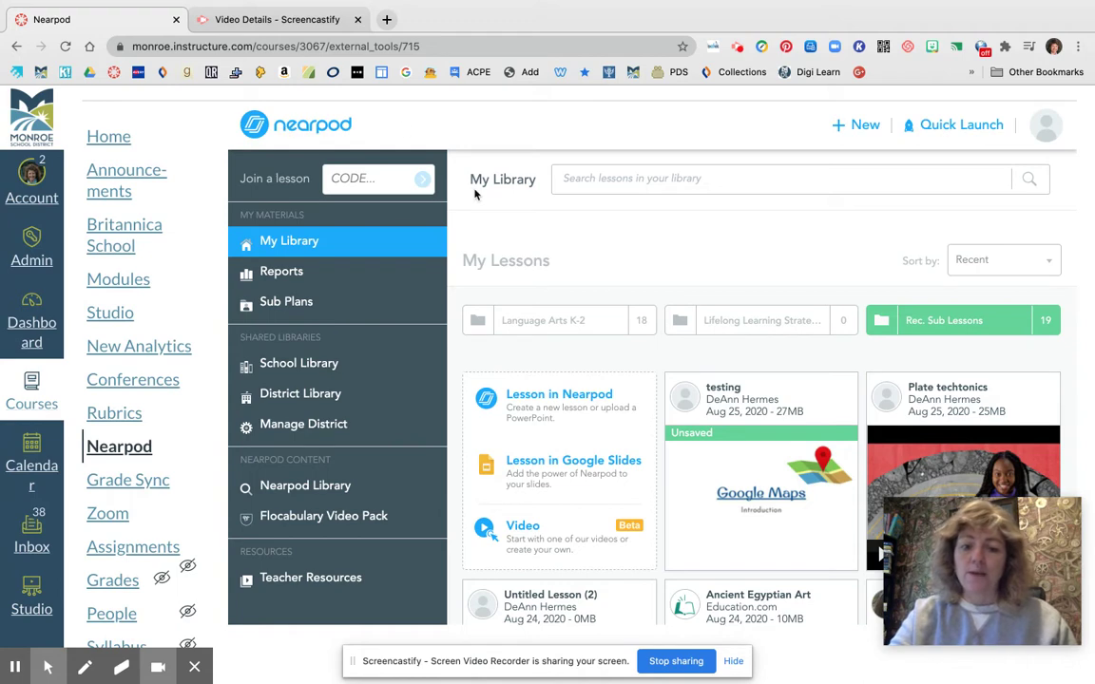
- Edit the "testing" lesson and start adding a video slide from the video library, leaving it for My Library without adding one
scroll(656, 242, down, 1)
scroll(656, 243, down, 2)
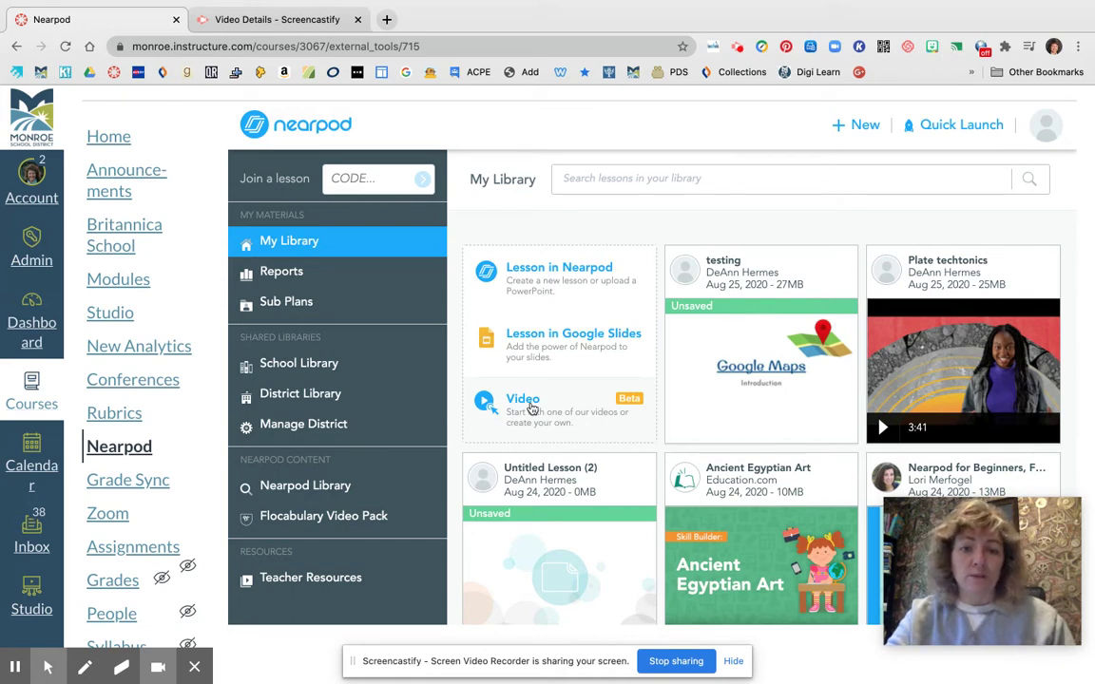
mouse_move(692, 325)
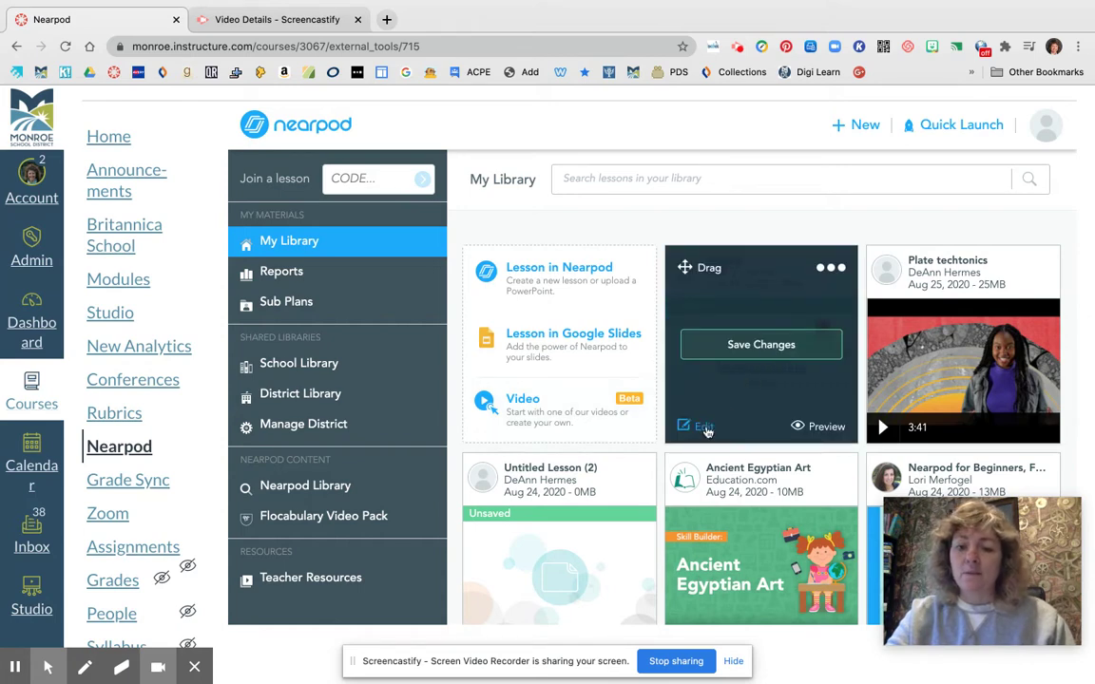
click(704, 429)
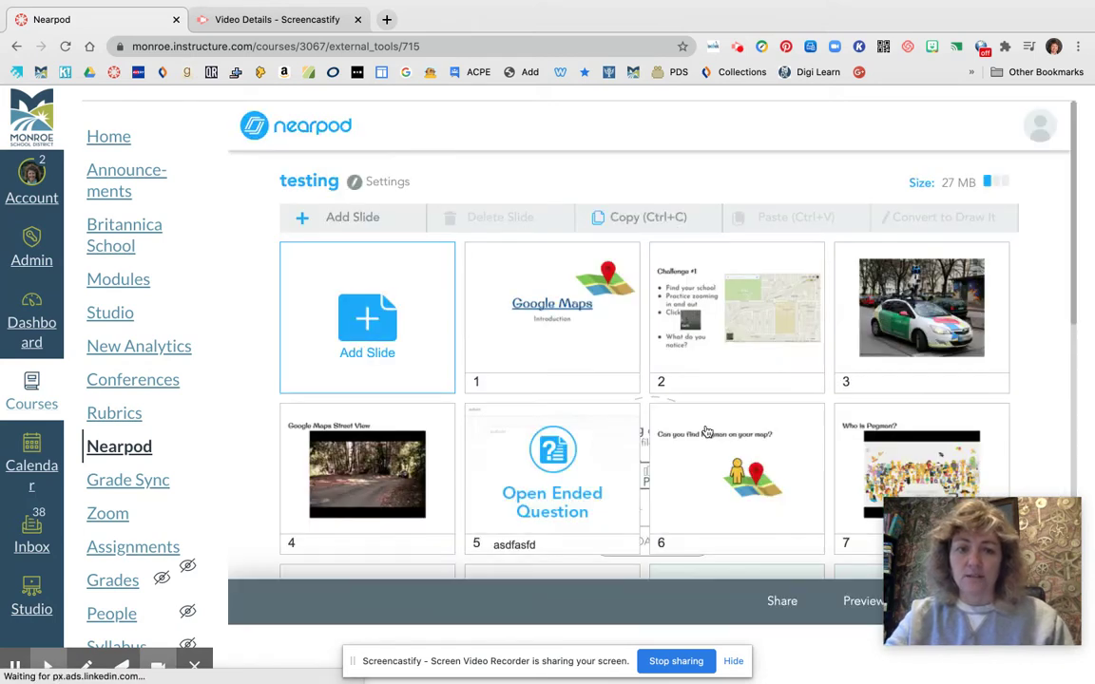
click(374, 323)
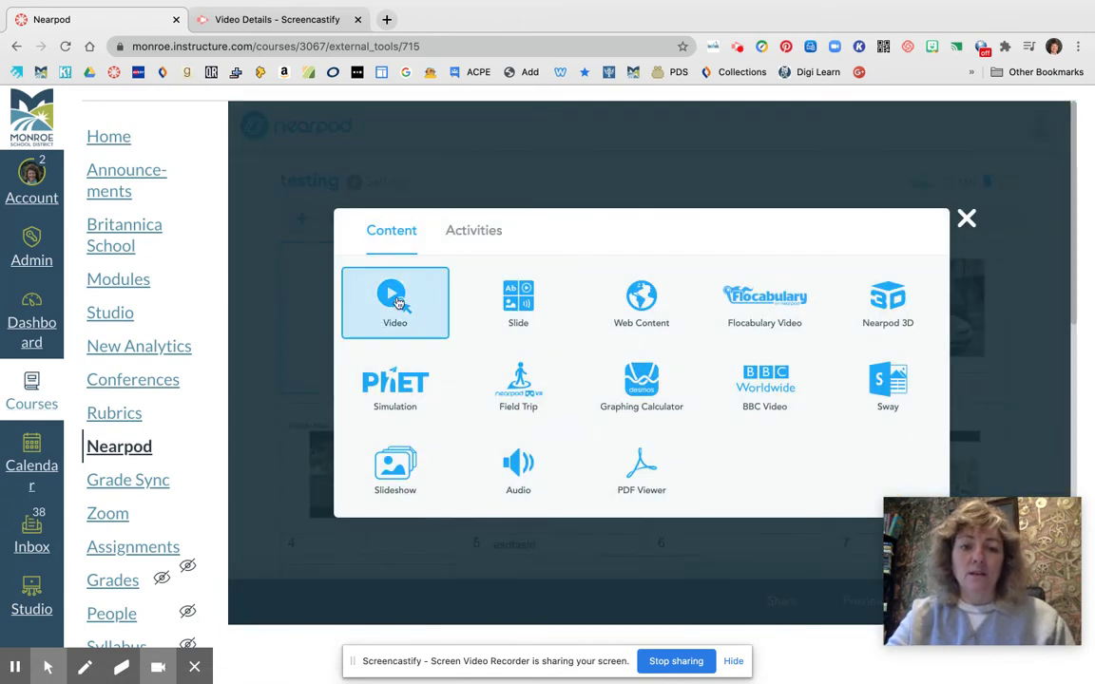
click(397, 302)
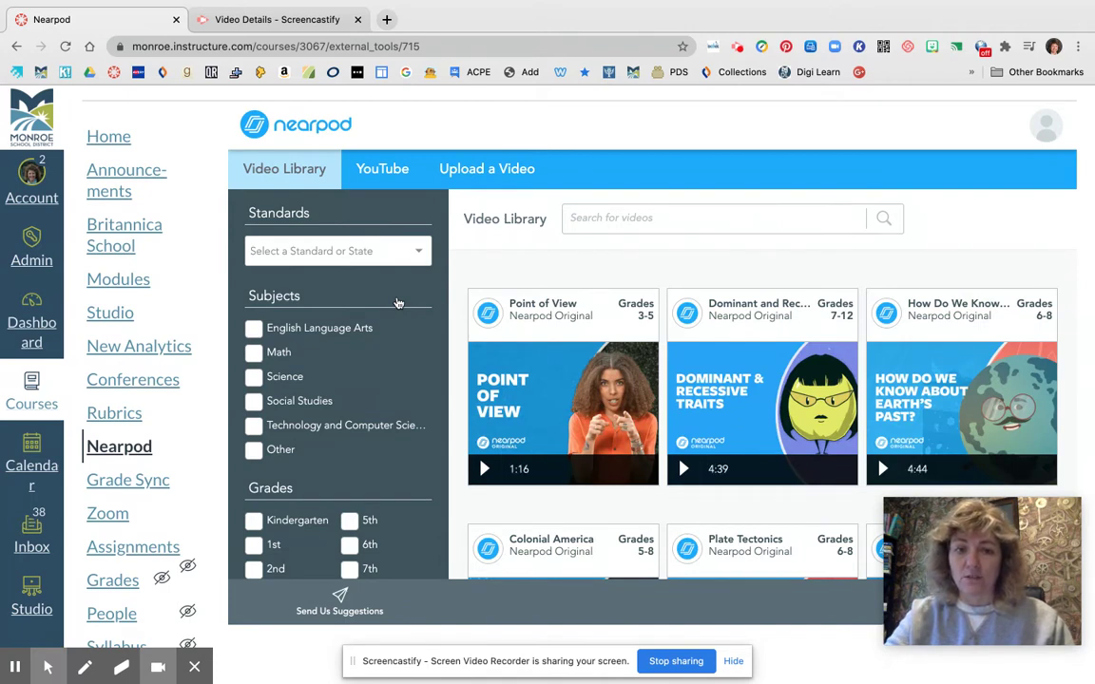
click(288, 129)
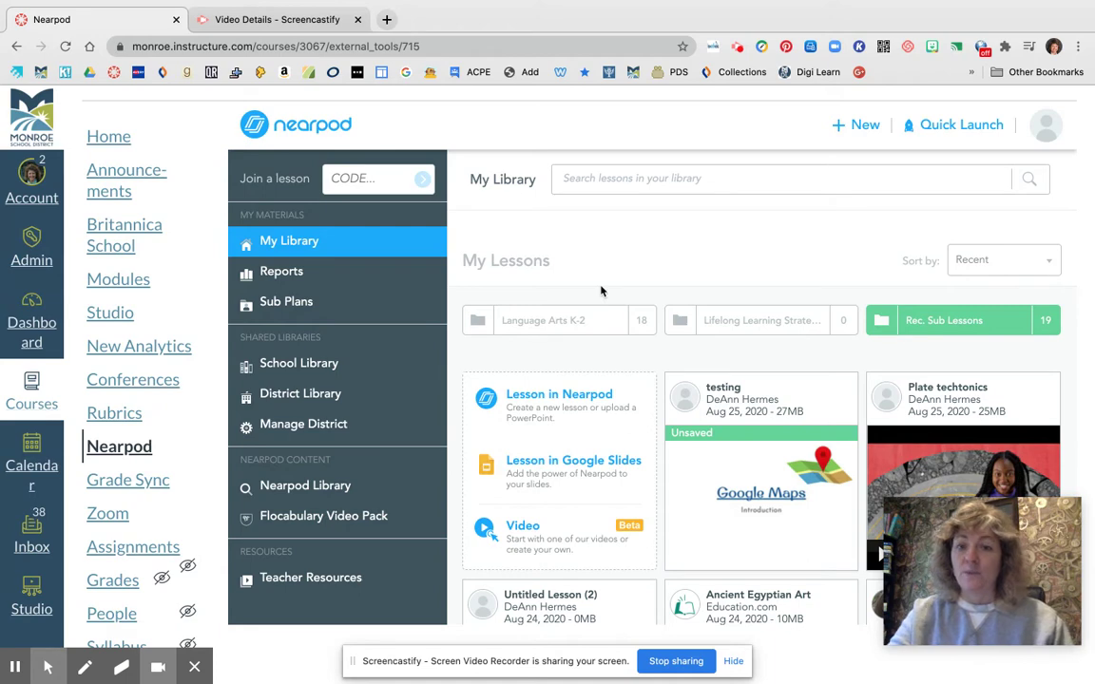
- Start a new video lesson, browse the Nearpod Original videos and open the Weather video in the interactive video editor
click(520, 532)
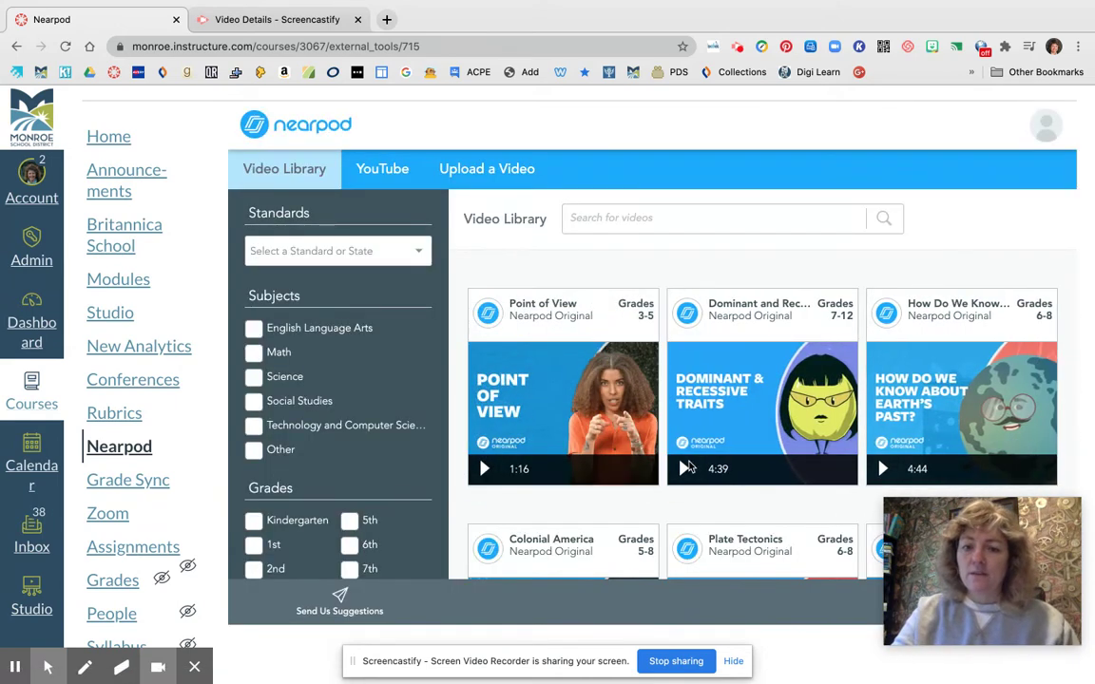
scroll(688, 466, down, 5)
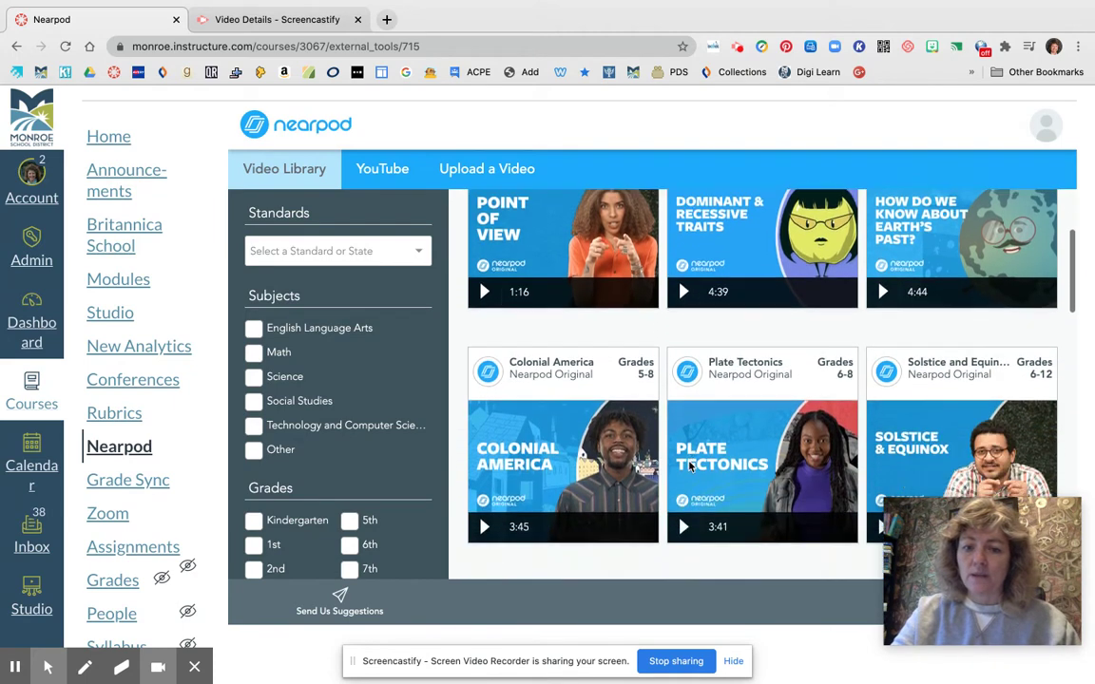
scroll(688, 466, down, 4)
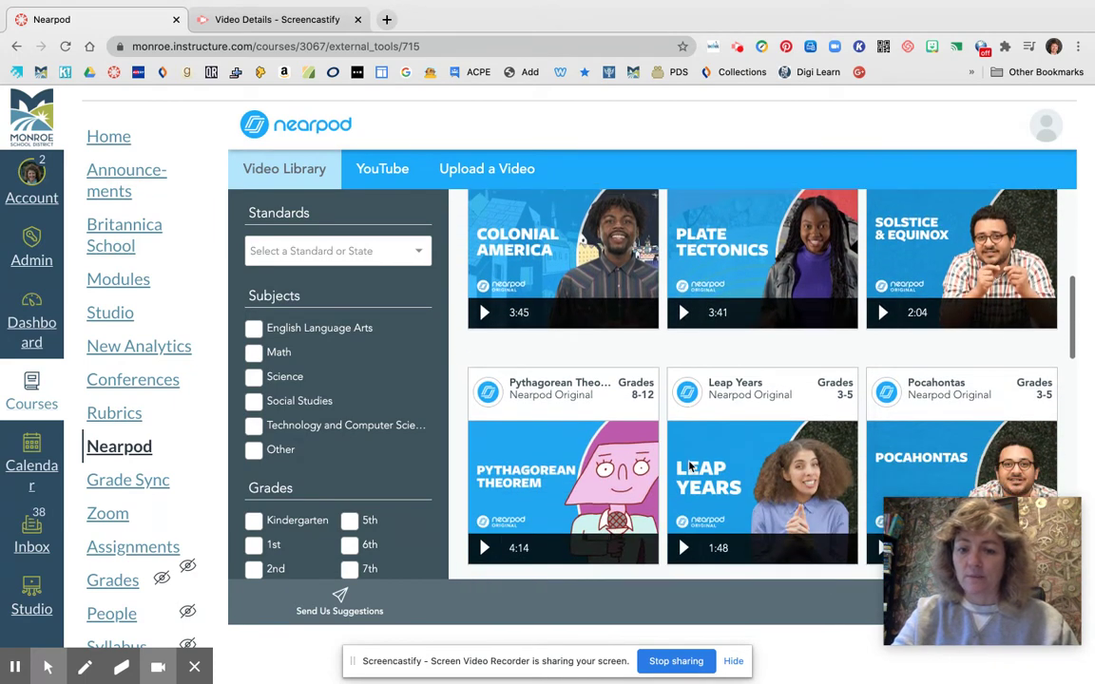
scroll(691, 466, down, 2)
mouse_move(622, 273)
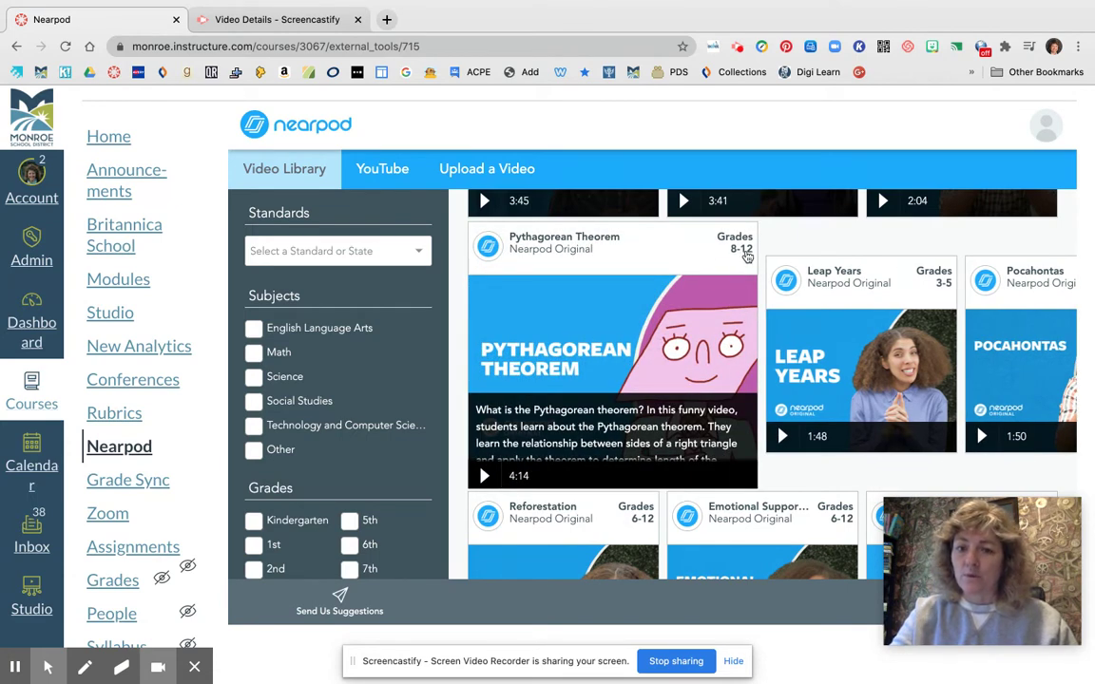
scroll(686, 395, down, 6)
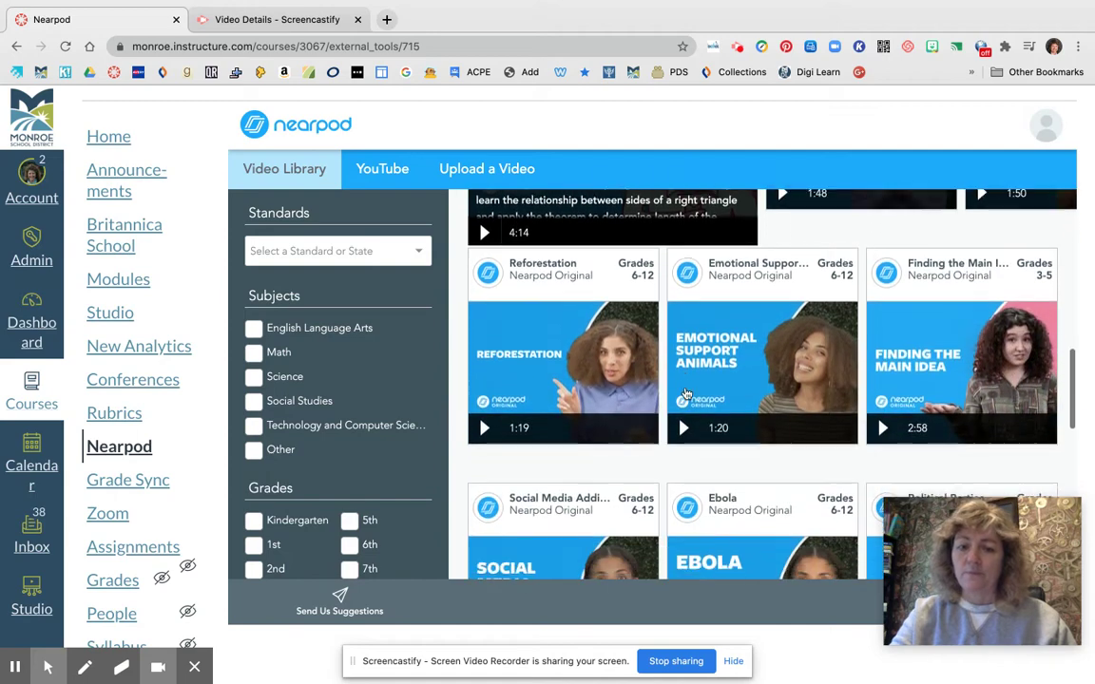
scroll(686, 395, down, 3)
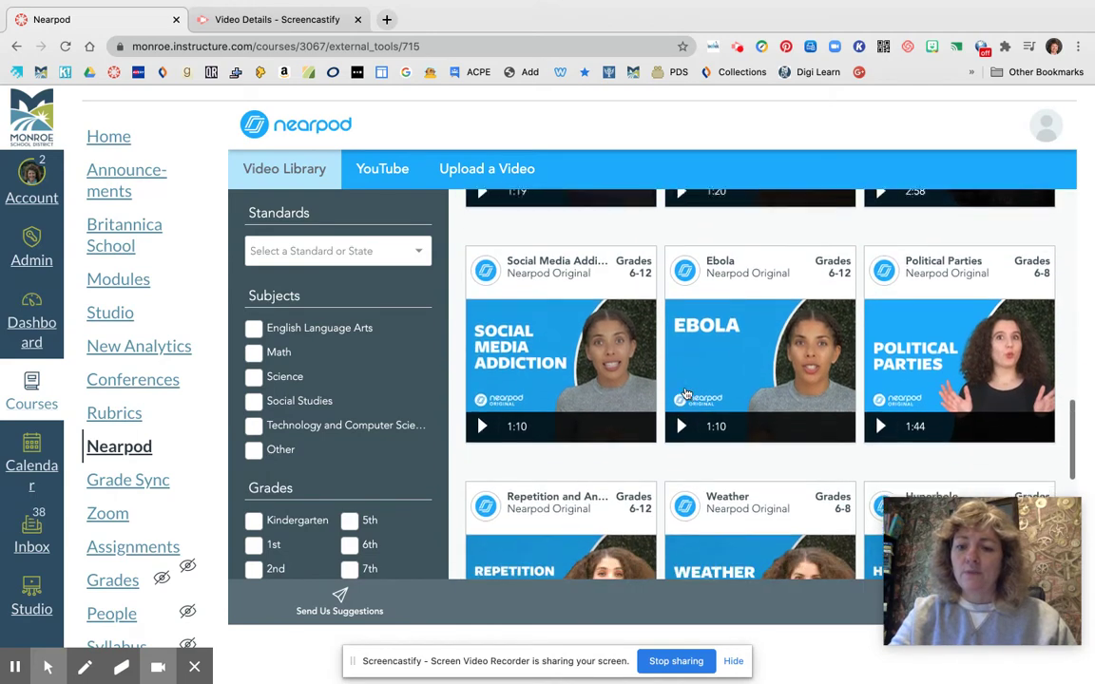
scroll(686, 394, down, 2)
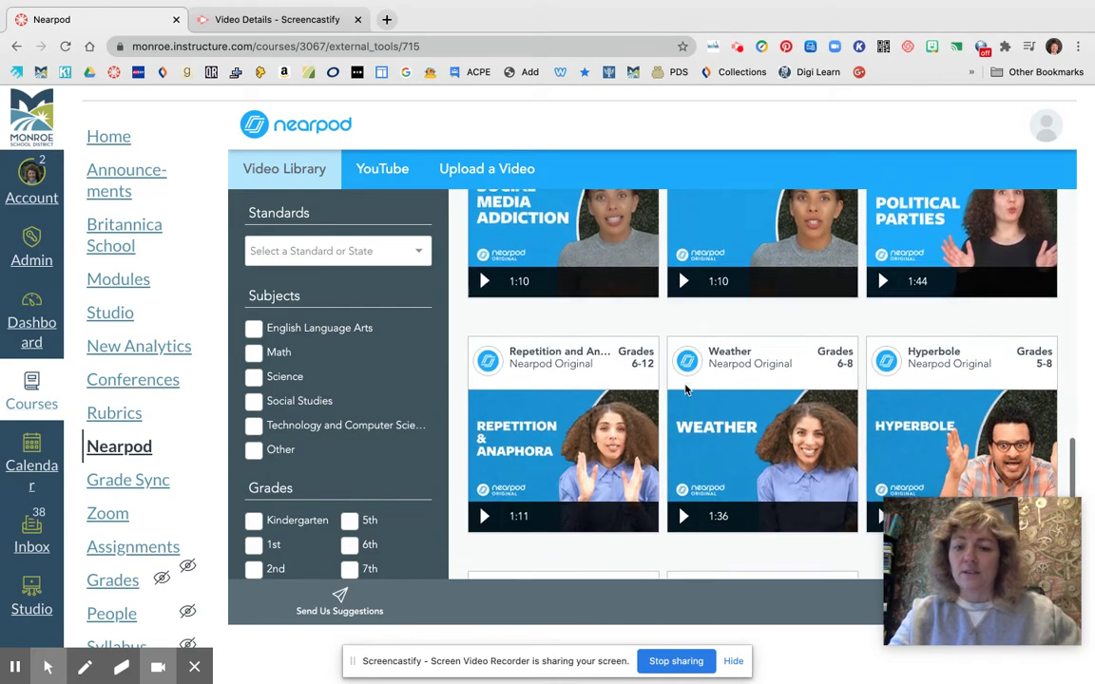
mouse_move(687, 390)
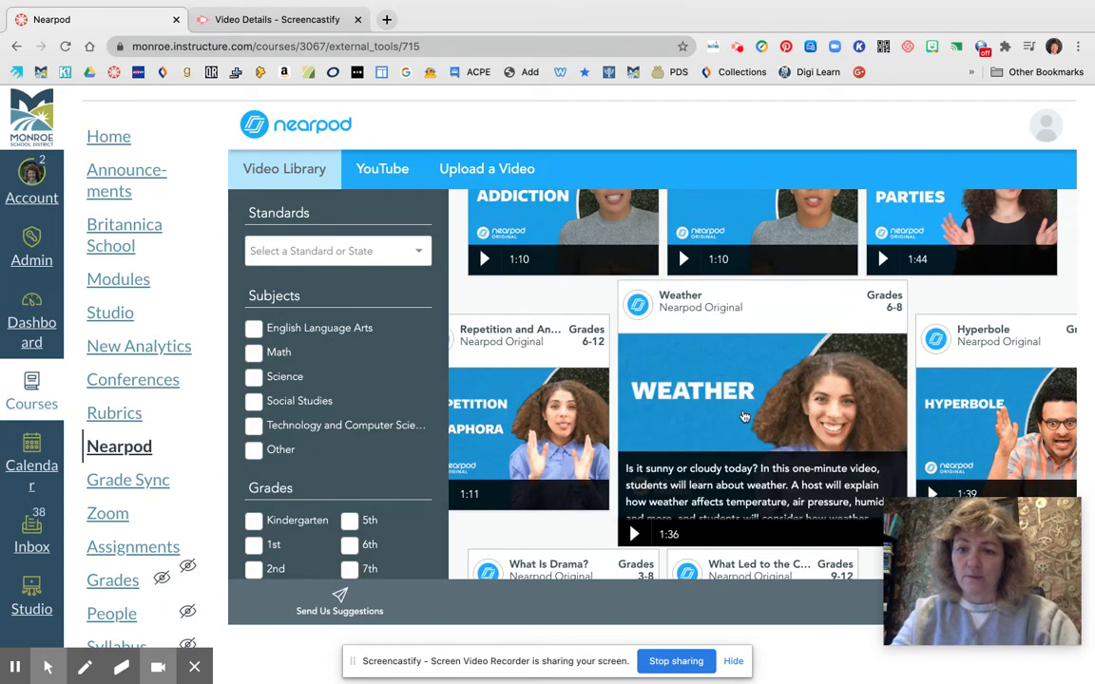
click(745, 416)
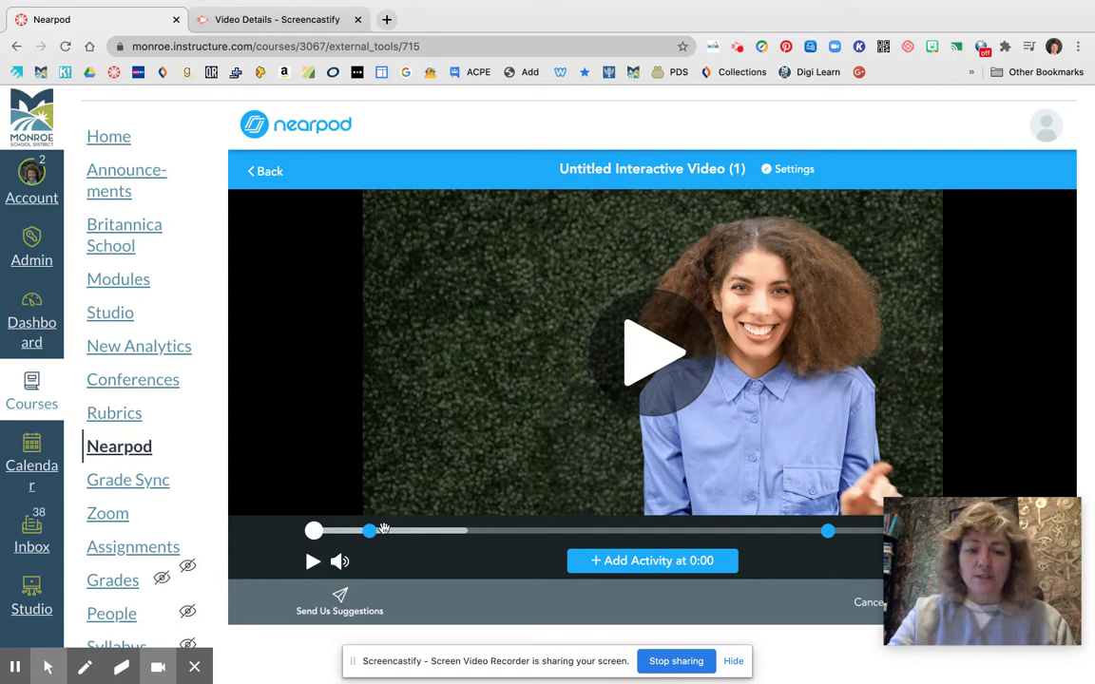
- Examine the activity markers on the Weather video's timeline and play the video up to its first question marker
scroll(418, 409, down, 2)
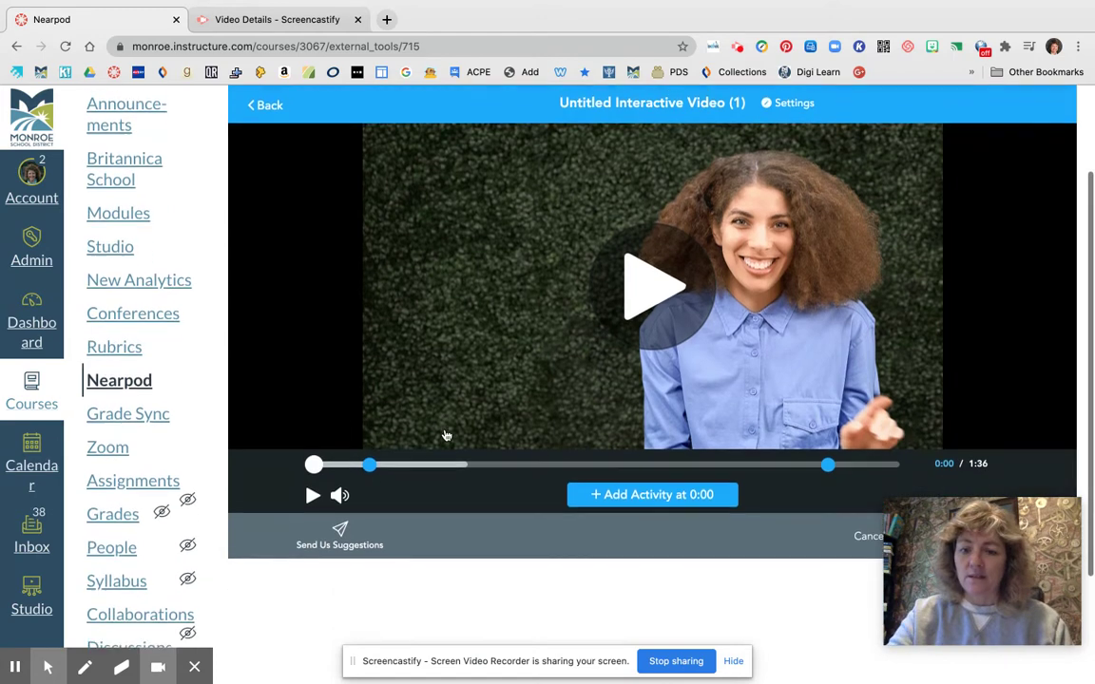
scroll(447, 436, down, 2)
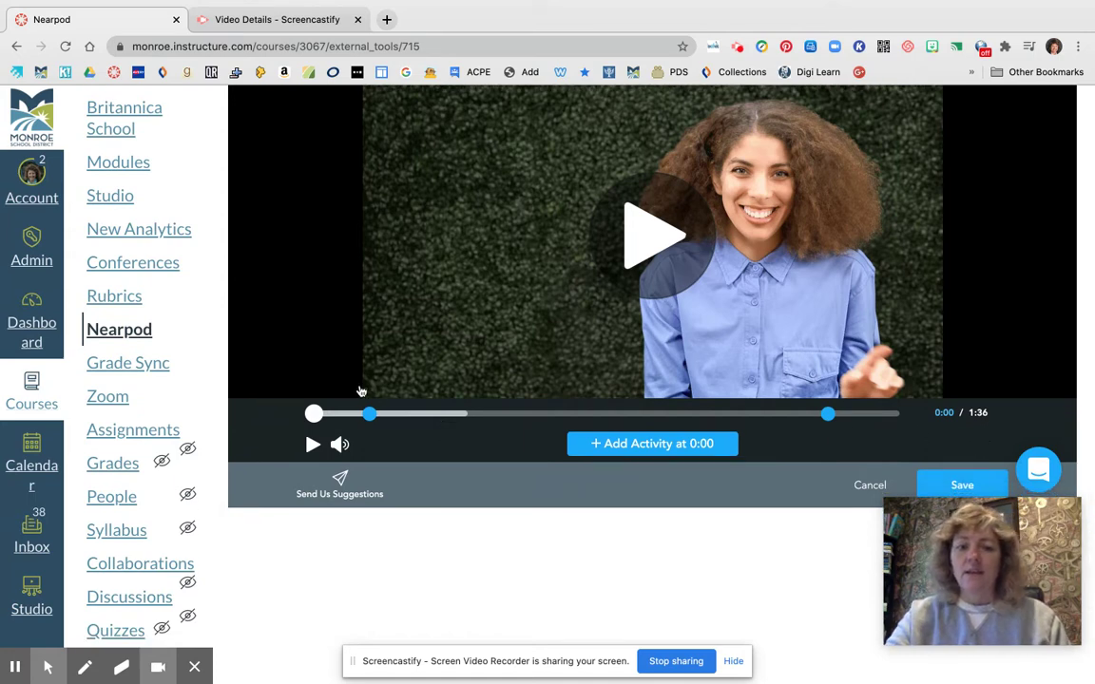
mouse_move(371, 413)
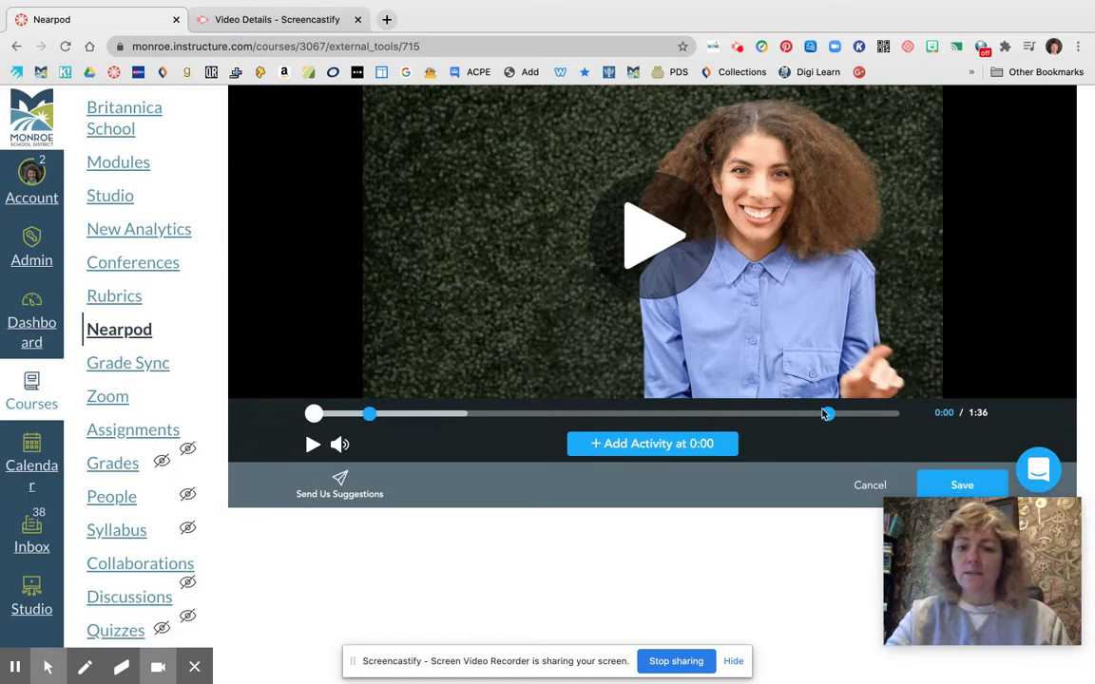
mouse_move(828, 416)
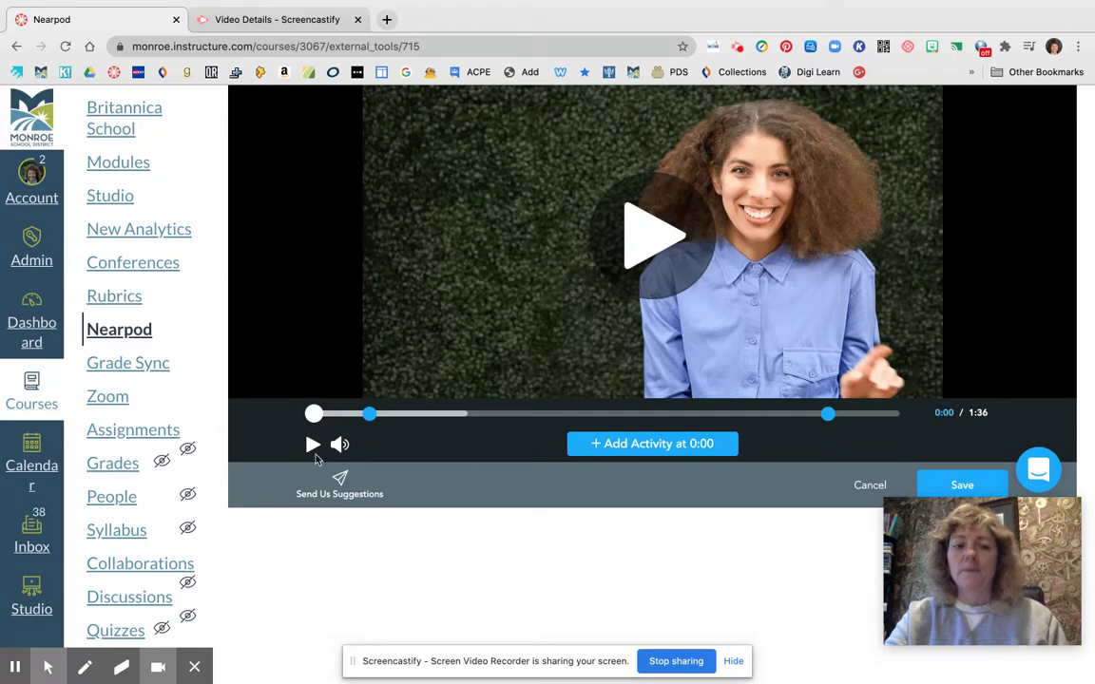
click(317, 415)
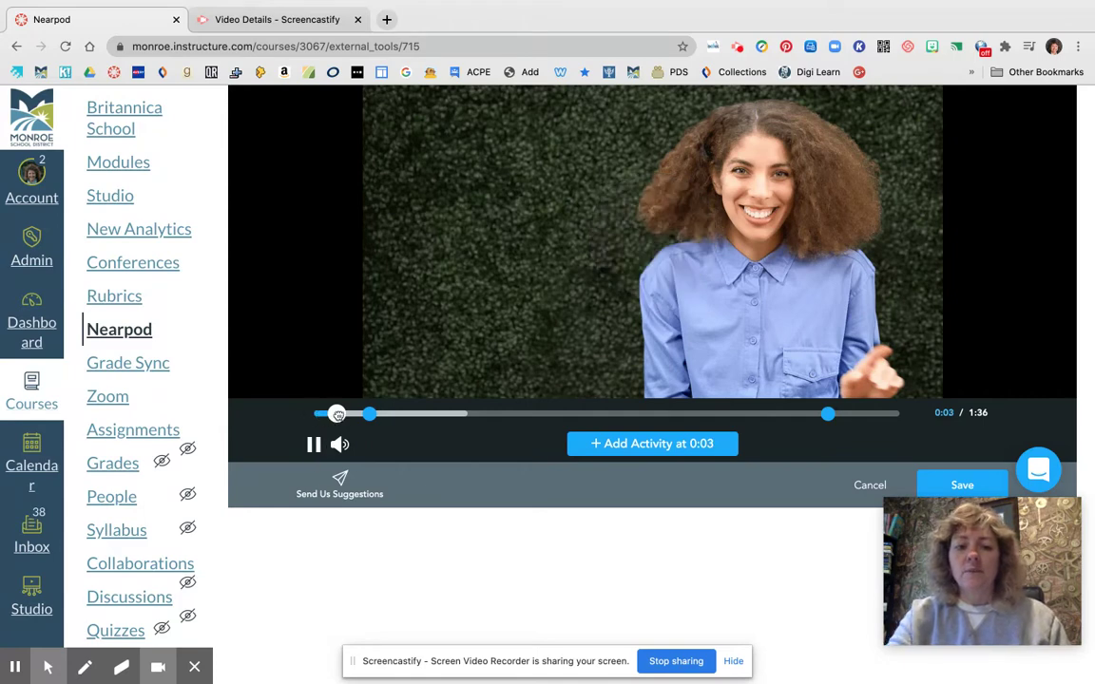
click(313, 444)
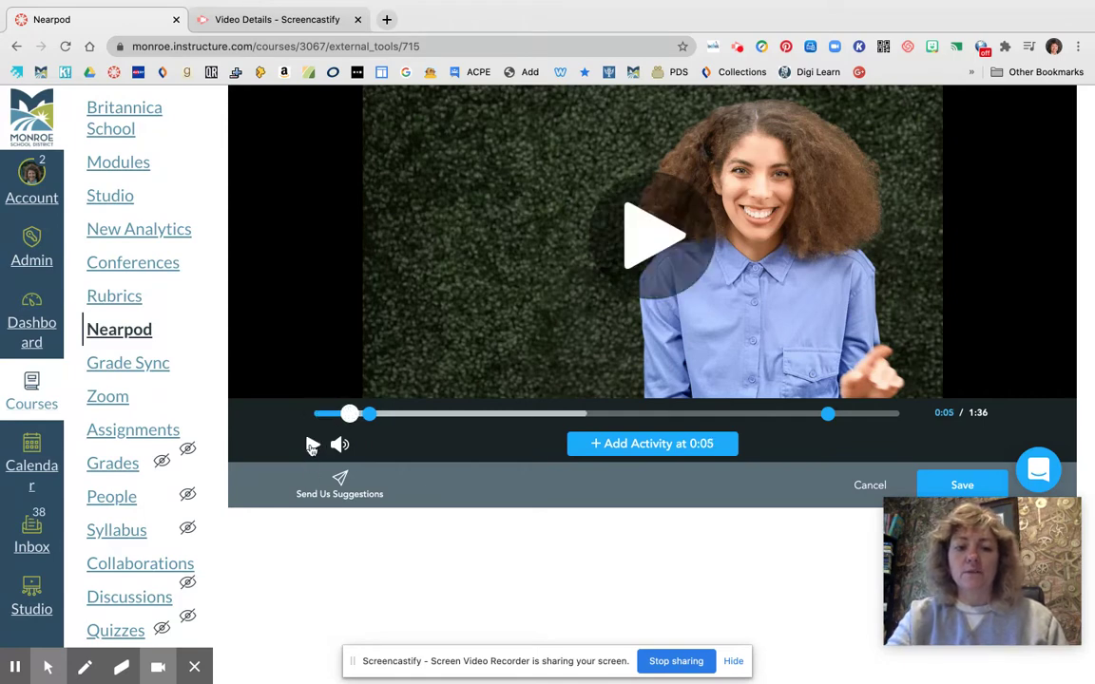
click(313, 444)
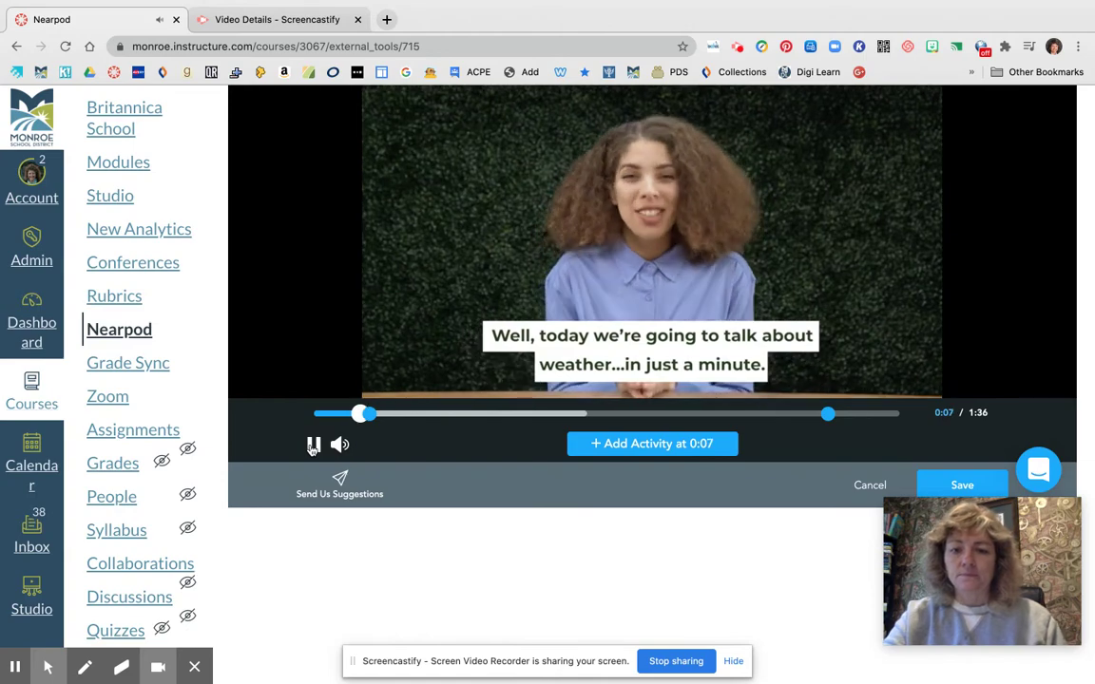
click(312, 445)
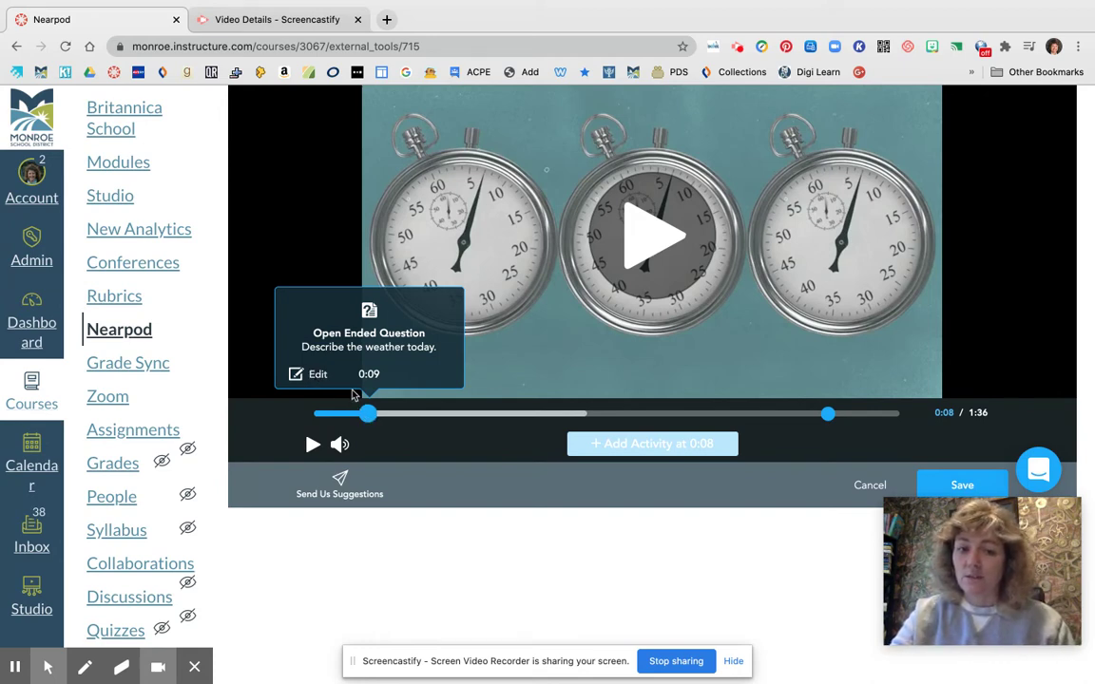
- Try moving the open-ended weather question to 0:01 on the timeline, and discard the changes to the video
drag(366, 422, 323, 414)
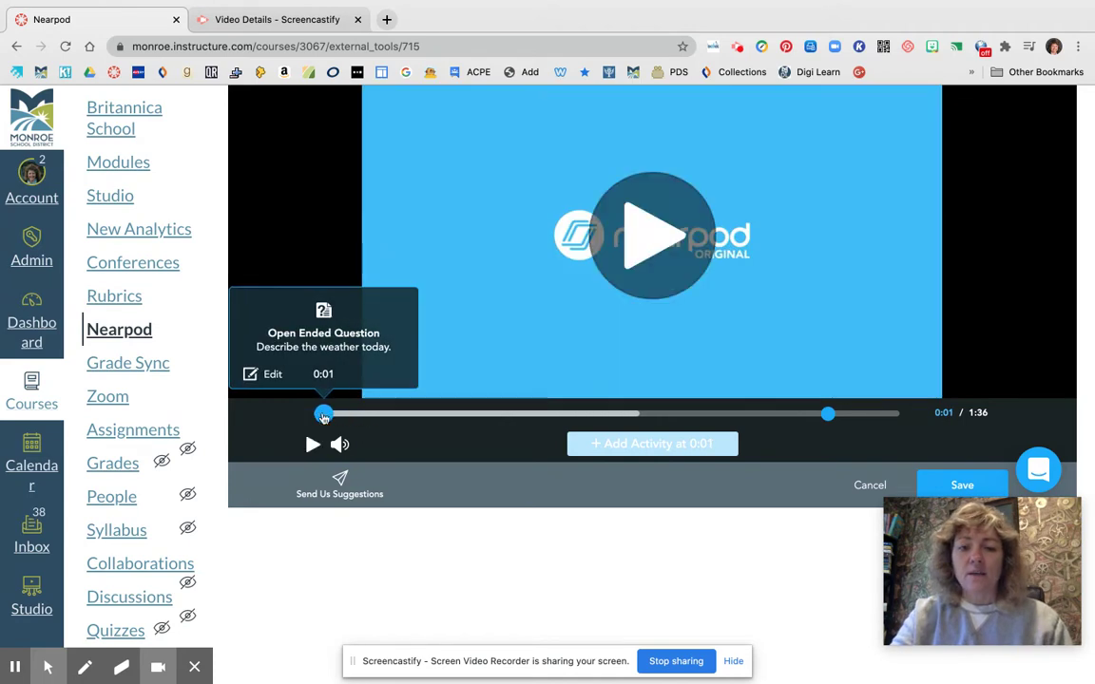
click(865, 487)
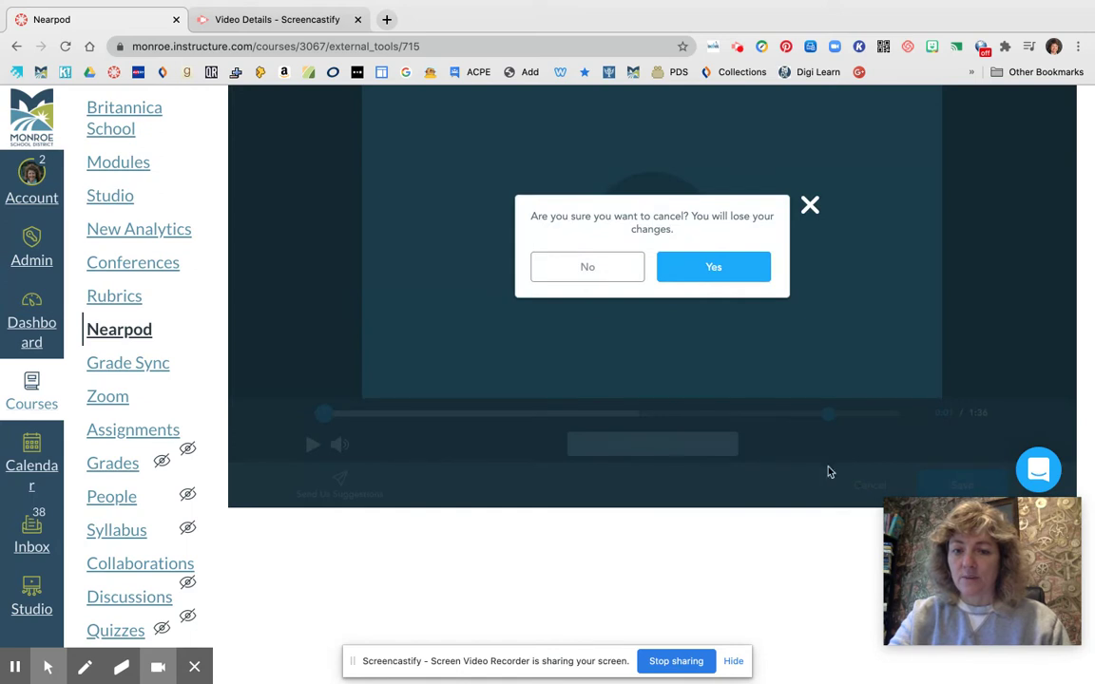
click(733, 266)
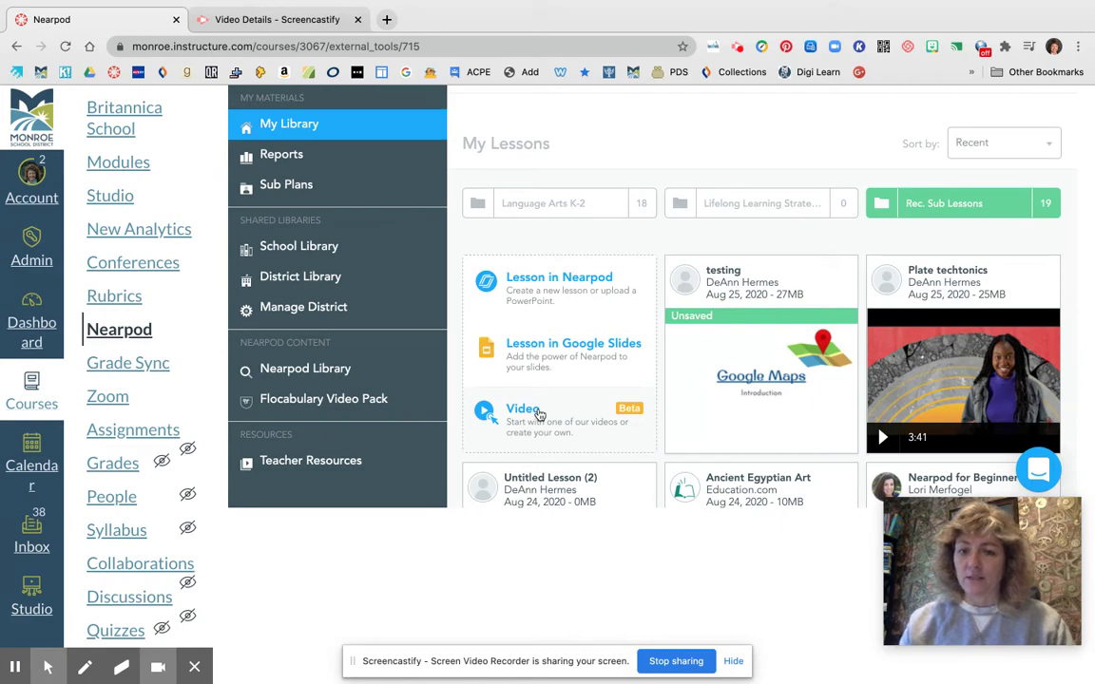
- Start a new video lesson with YouTube as the source and search for "mr parr"
scroll(539, 414, up, 2)
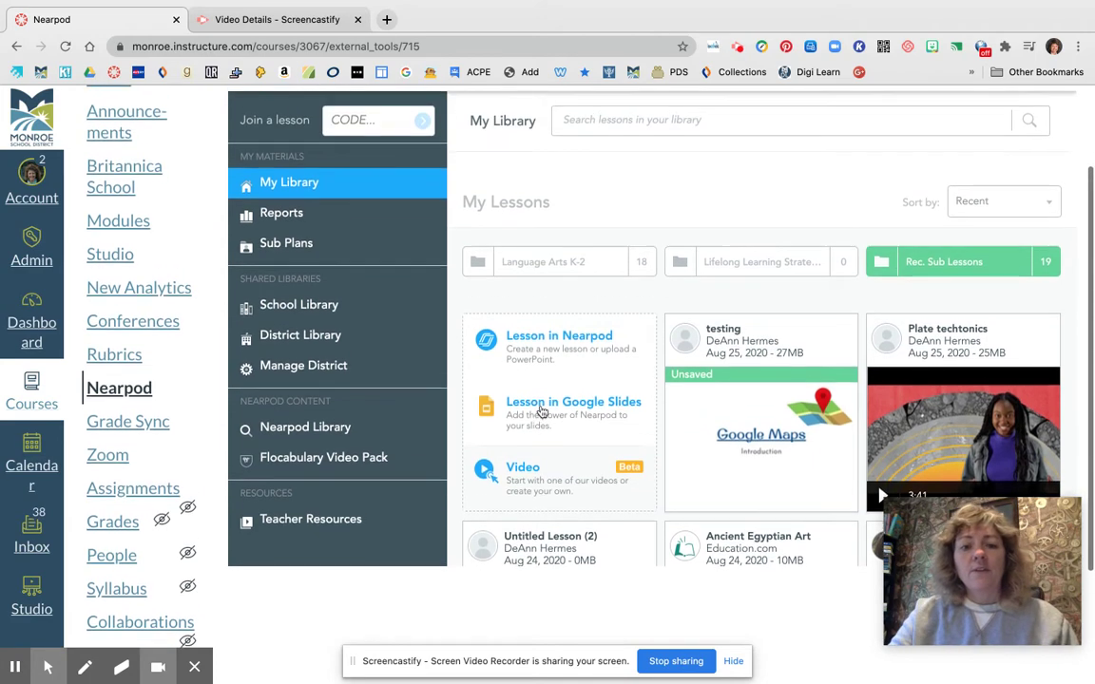
click(544, 507)
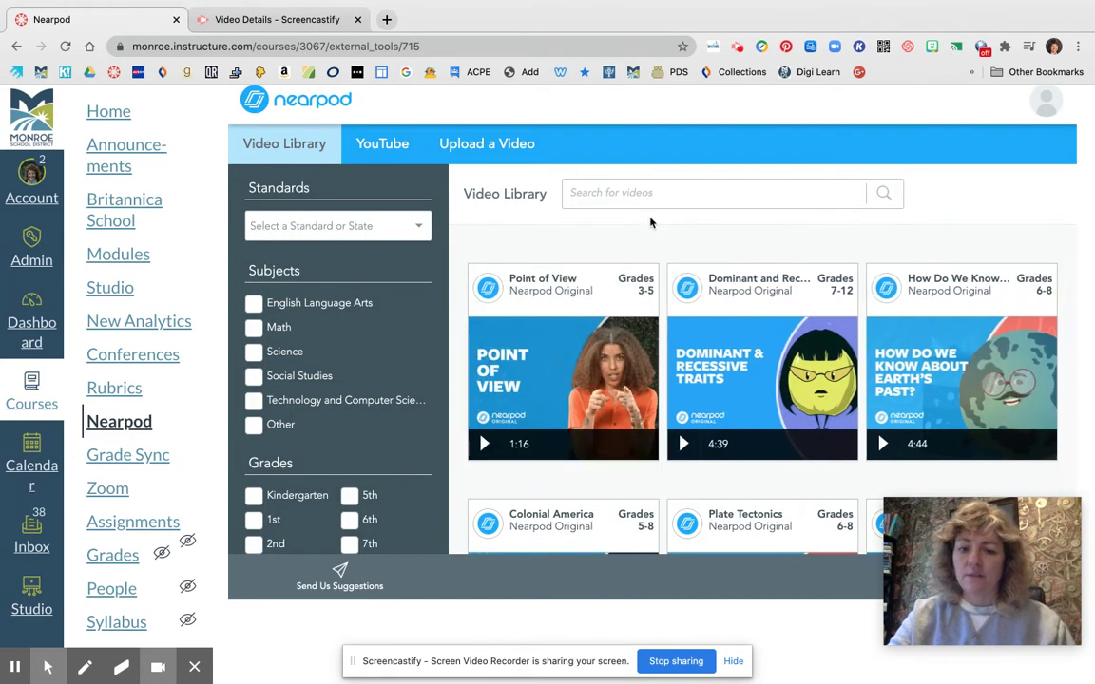
mouse_move(620, 264)
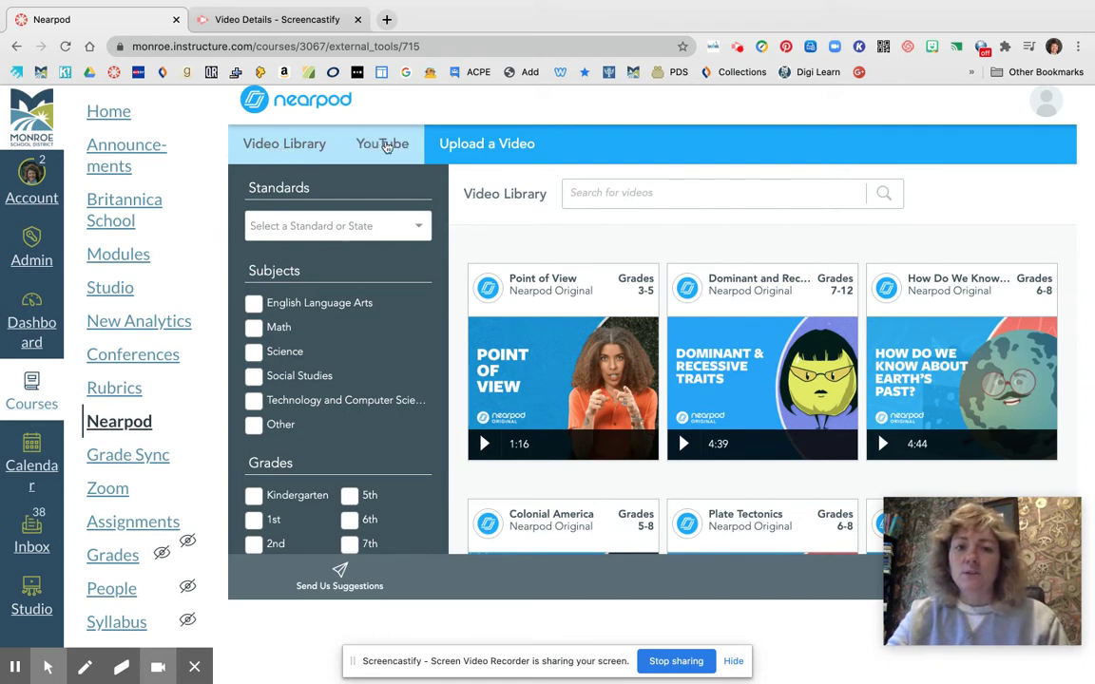
click(384, 144)
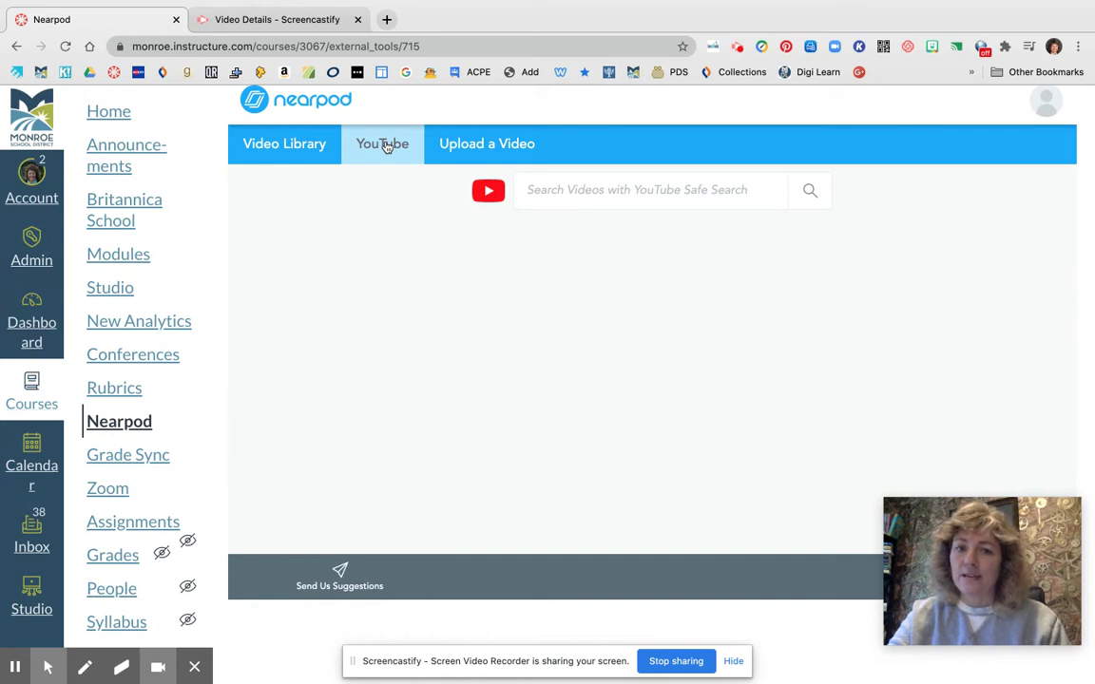
click(587, 191)
text(mr parr)
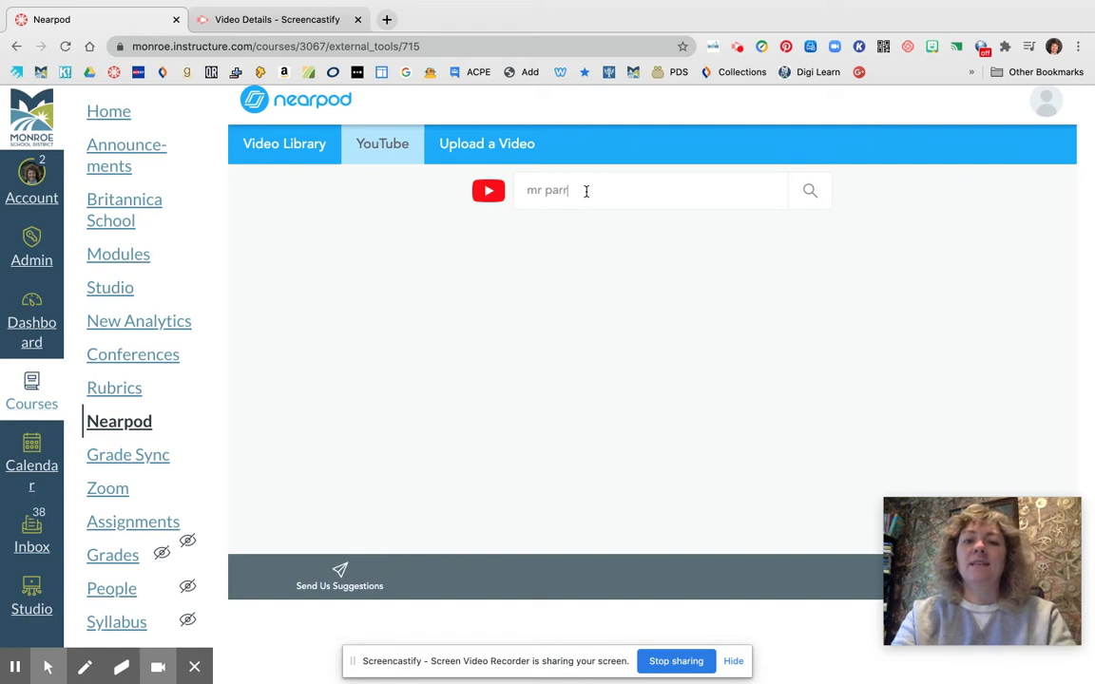
key(Return)
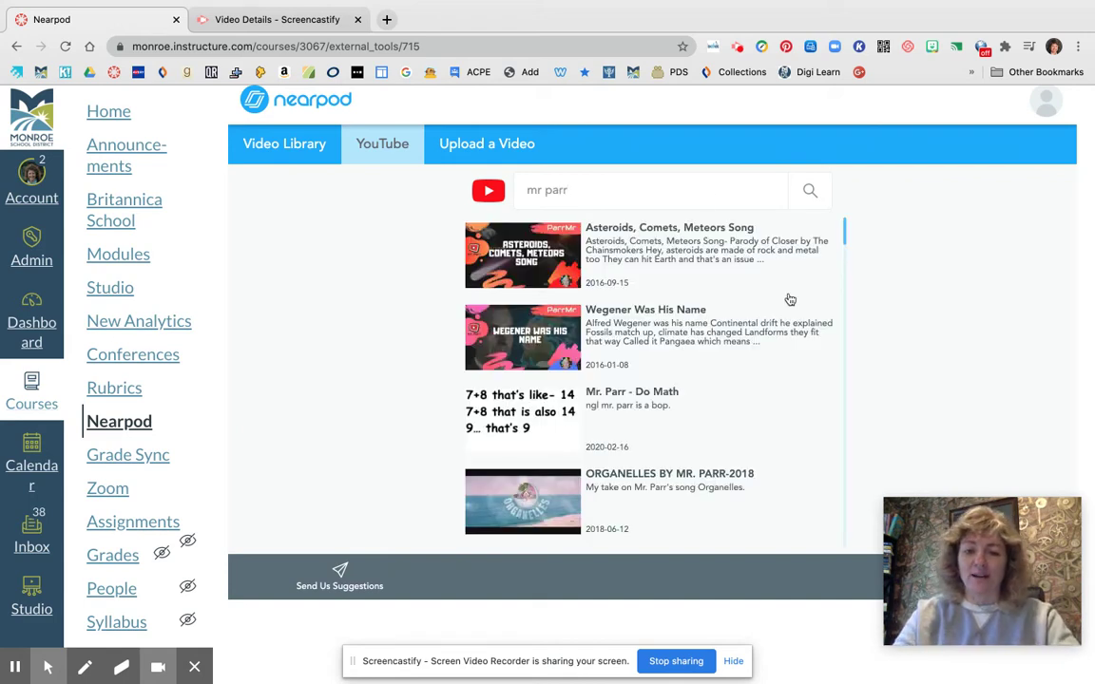
- Select the YouTube result "ORGANELLES BY MR. PARR-2018" and play its preview
scroll(786, 342, down, 2)
scroll(786, 342, down, 1)
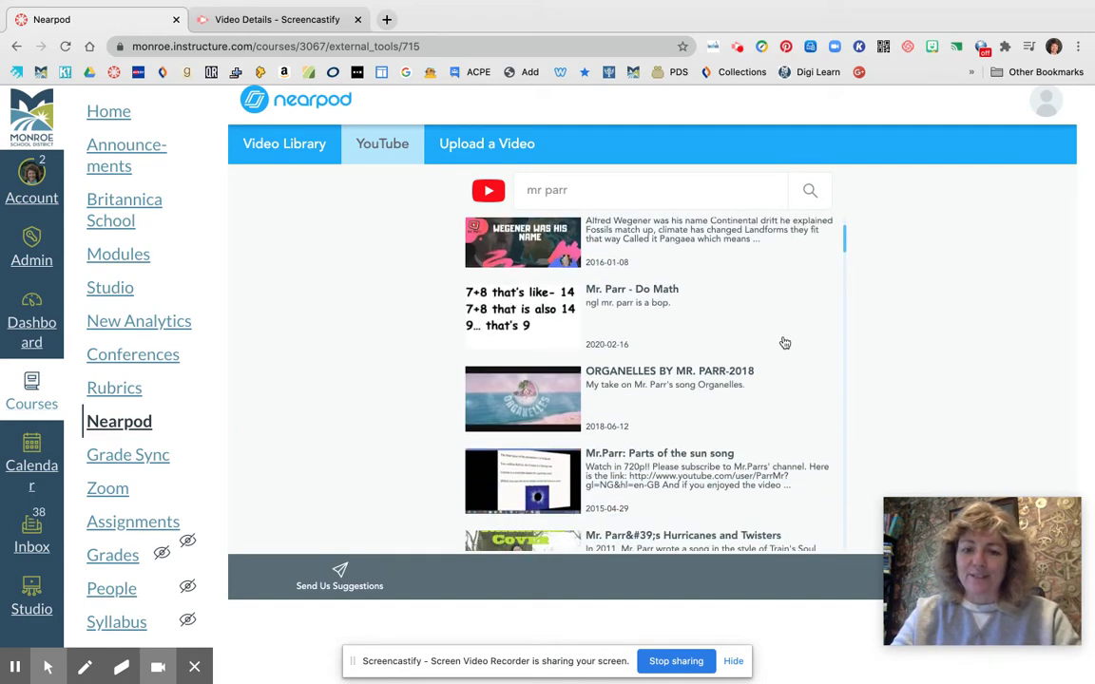
click(641, 377)
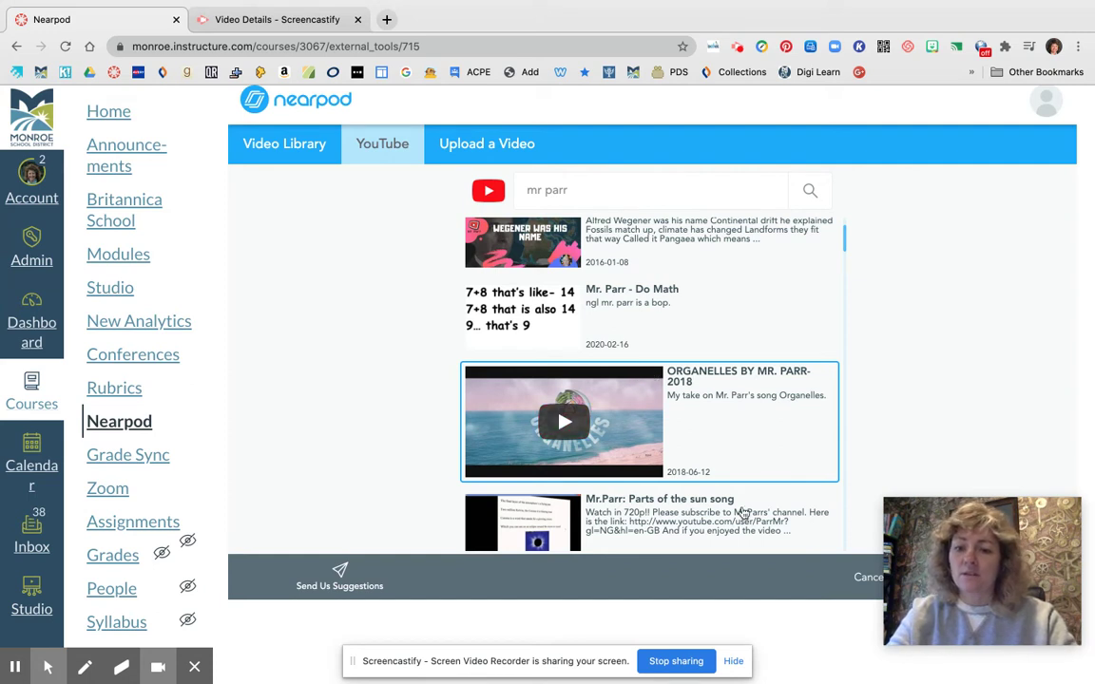
click(567, 422)
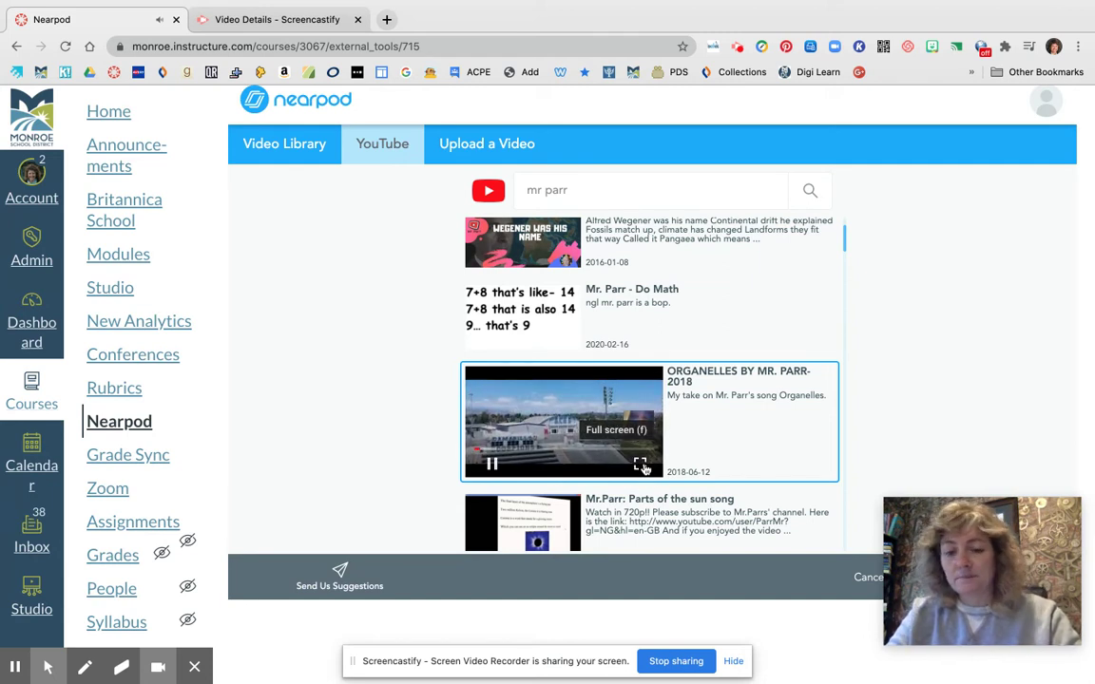
- Pause the preview and save the selected organelles video as the new interactive video's source
click(491, 464)
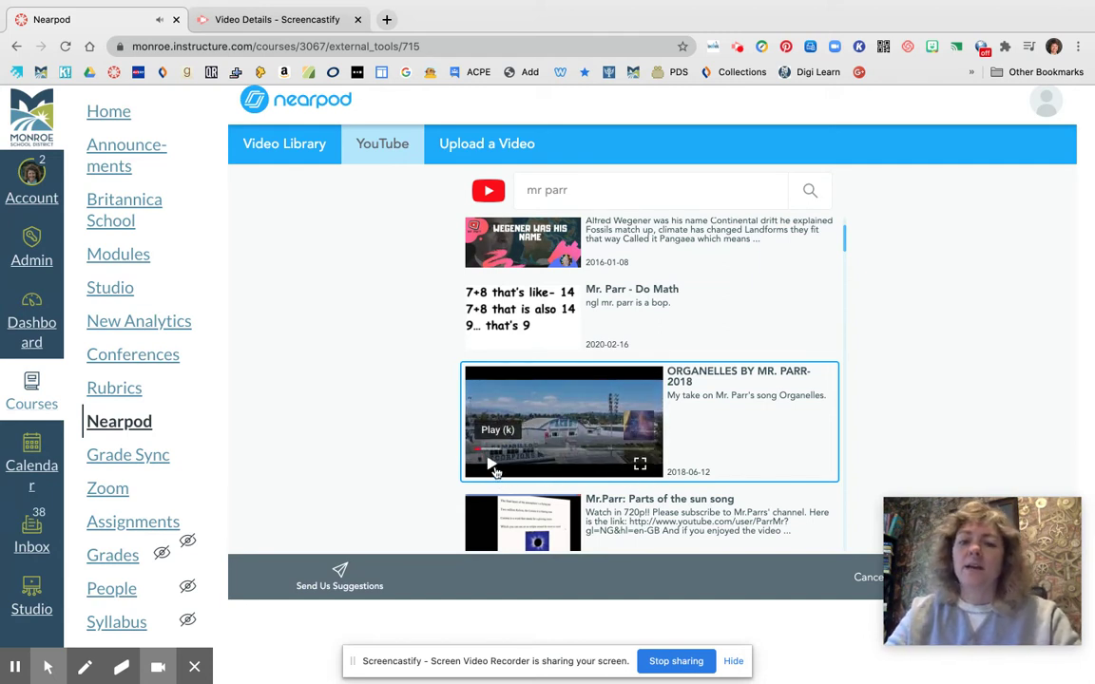
mouse_move(1065, 525)
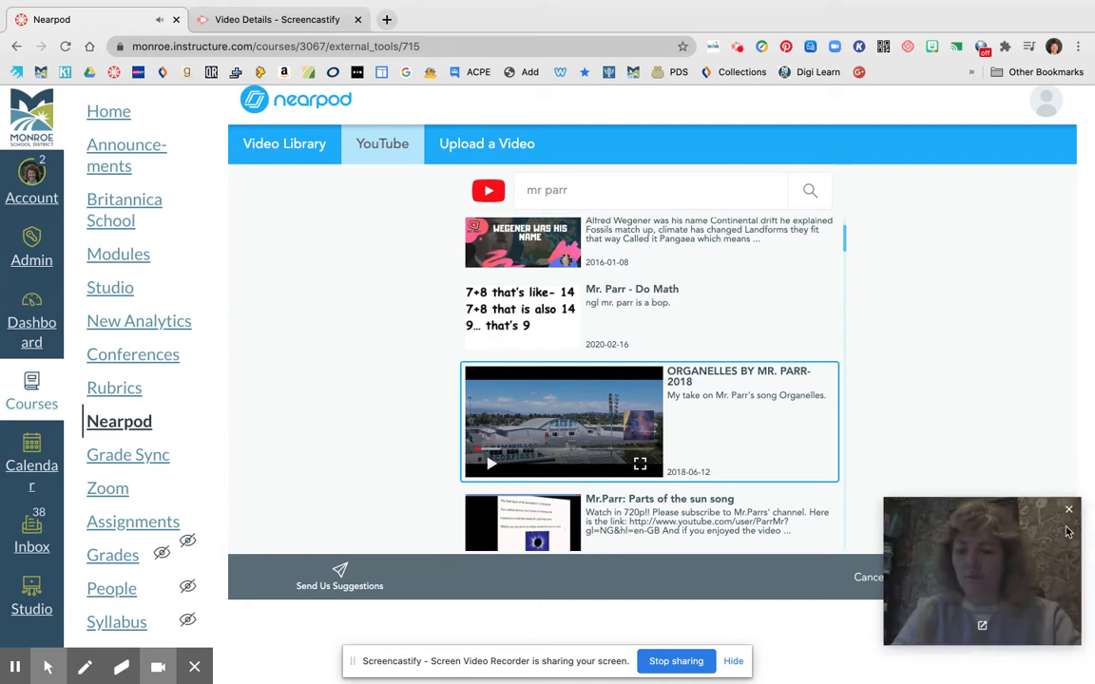
drag(1014, 544, 1016, 416)
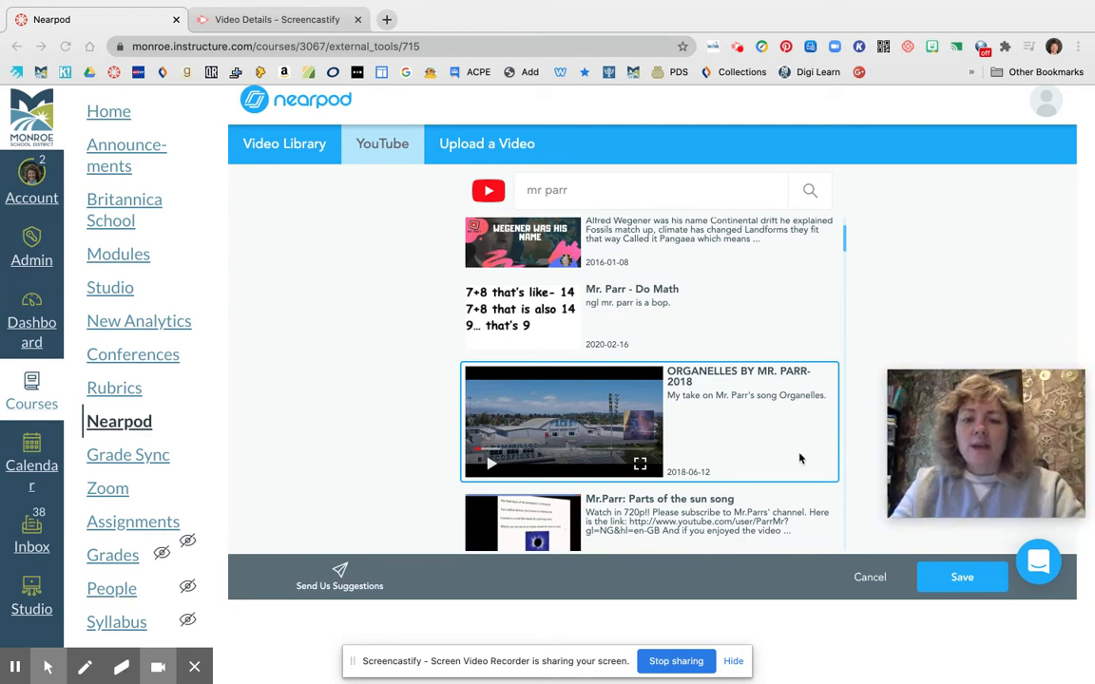
click(969, 587)
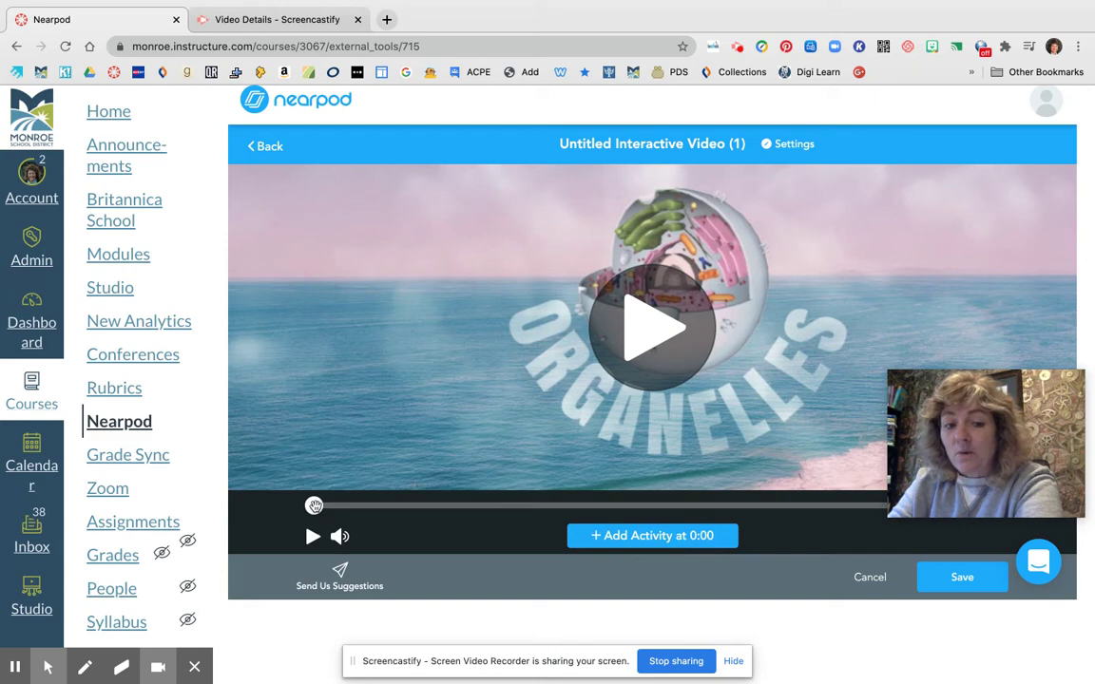
- Add an open-ended question at 0:00 reading "what do you know wabout organelles" and save it
click(620, 538)
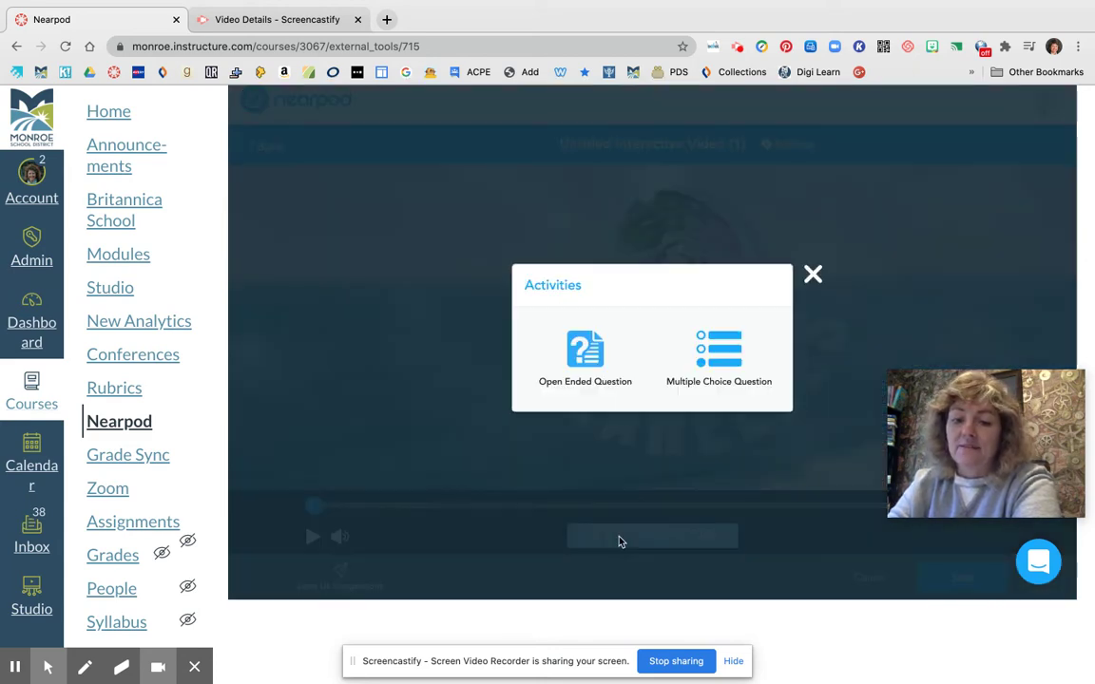
click(603, 355)
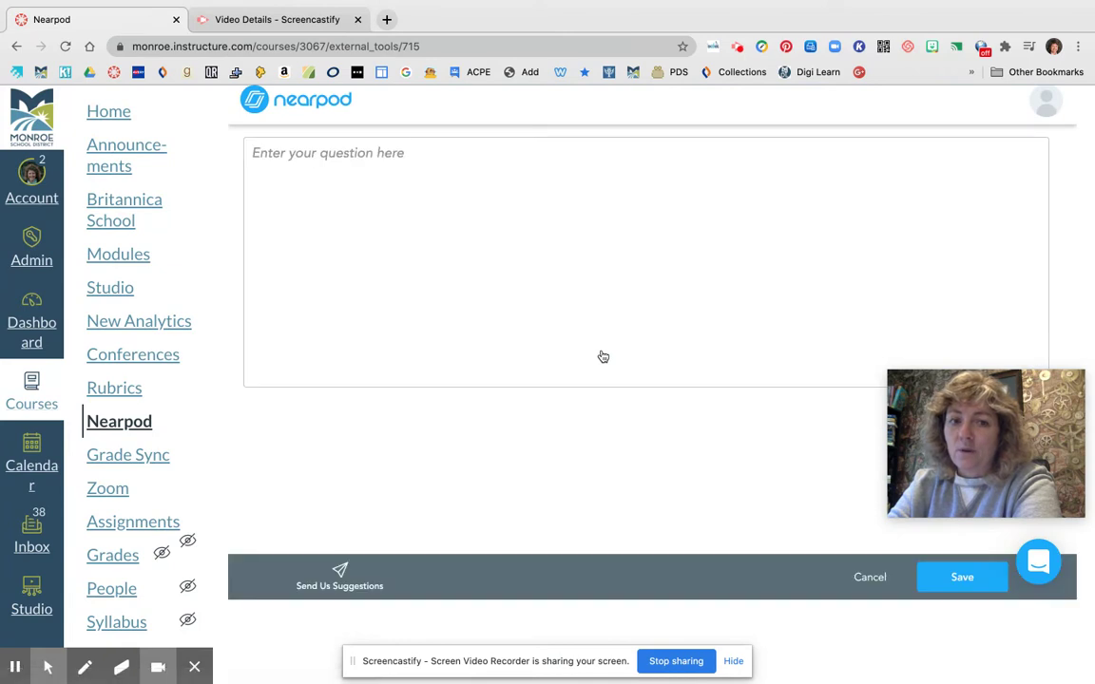
click(424, 181)
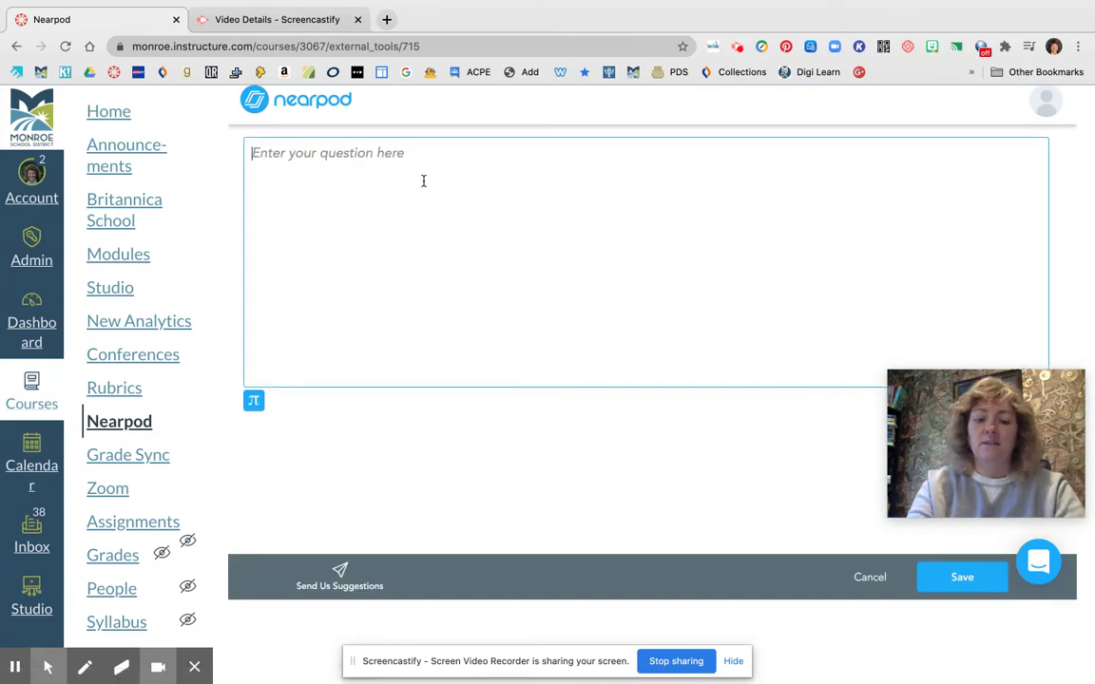
text(what do )
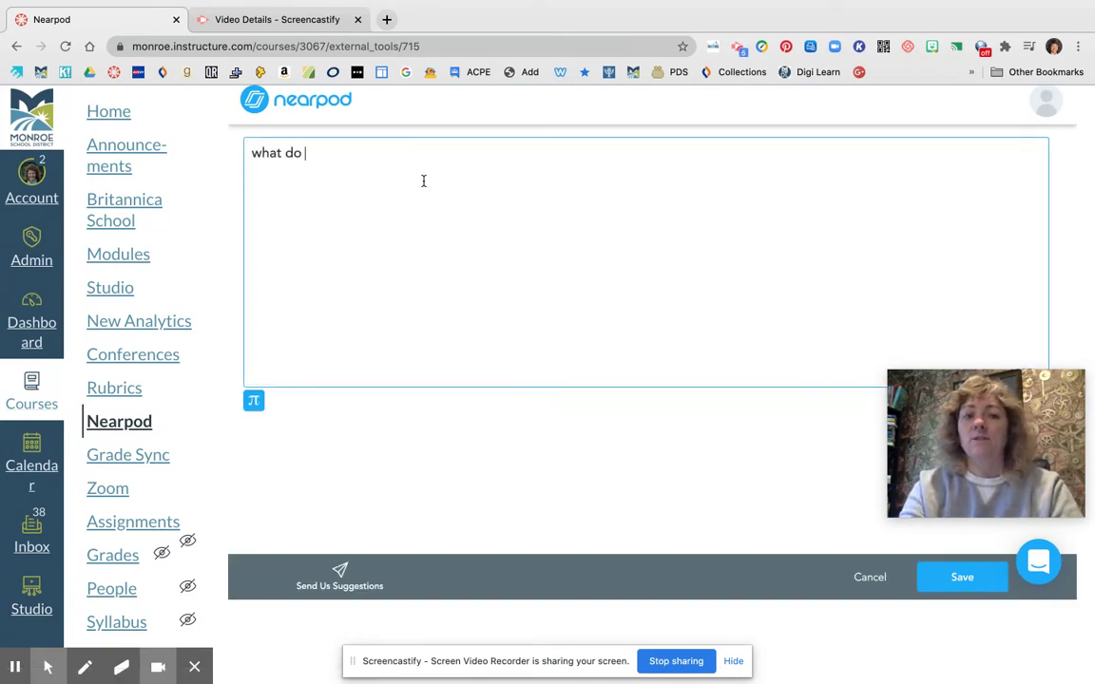
text(you know wabout organelles)
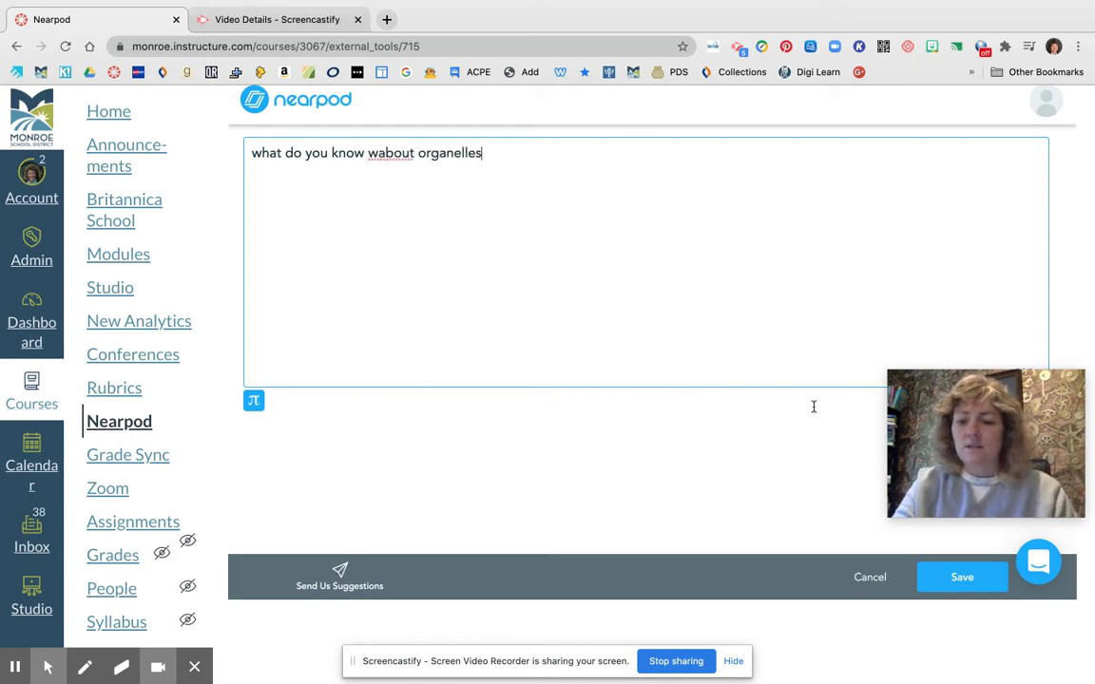
click(962, 576)
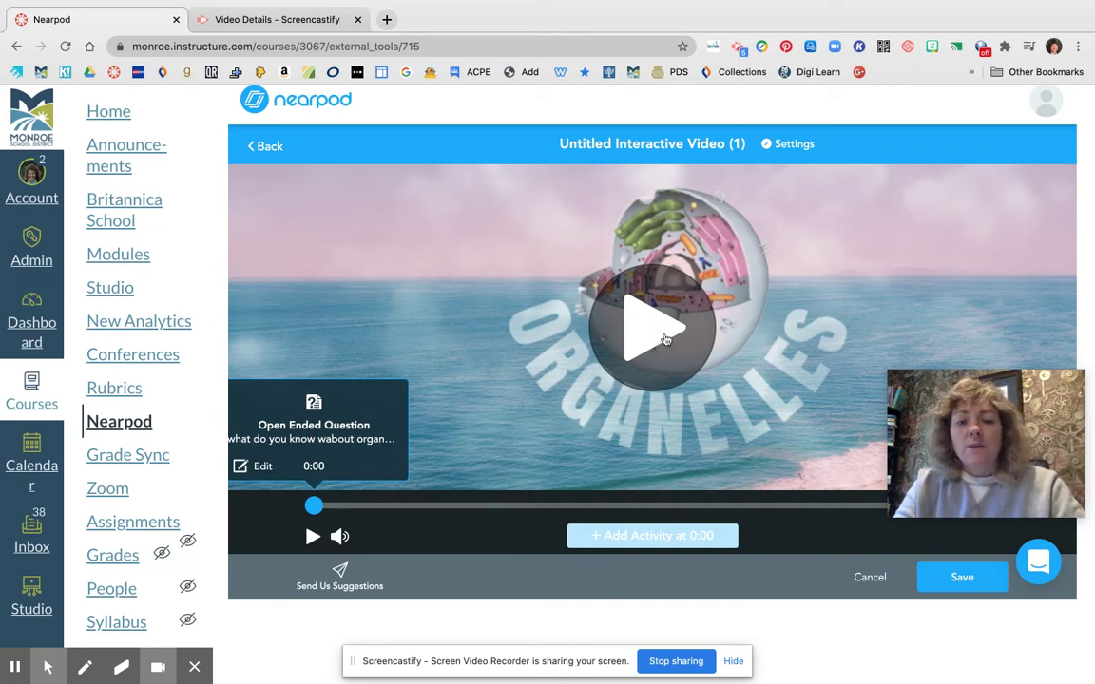
- Try moving the open-ended question to 0:36 on the timeline, and return it to 0:00
drag(321, 512, 397, 508)
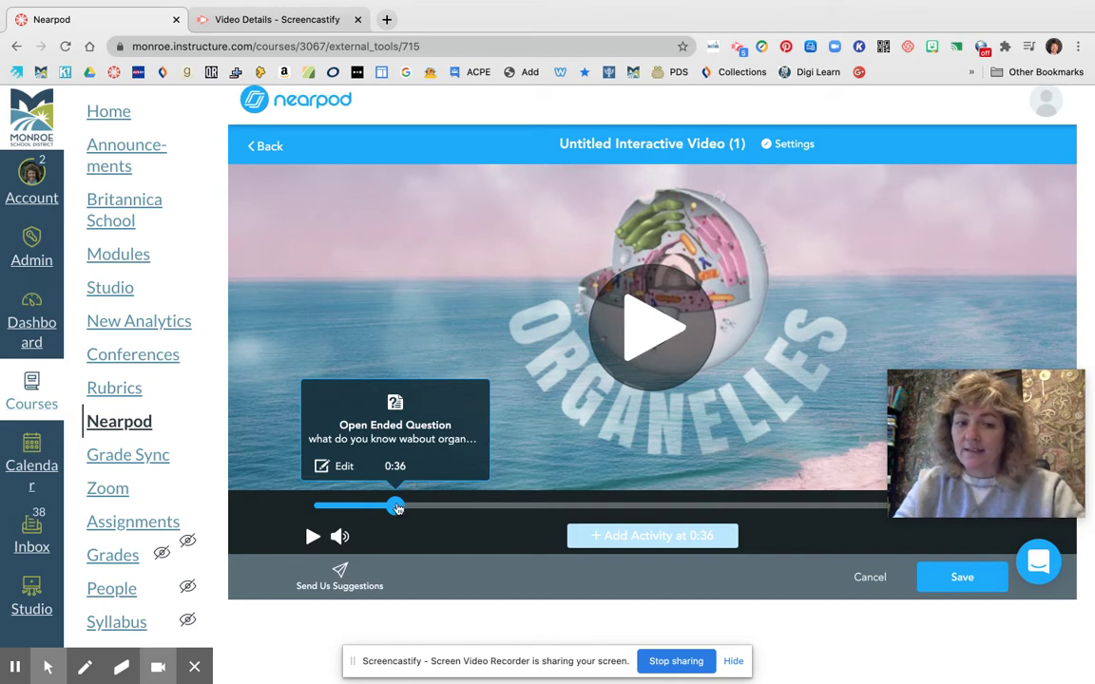
drag(397, 507, 298, 515)
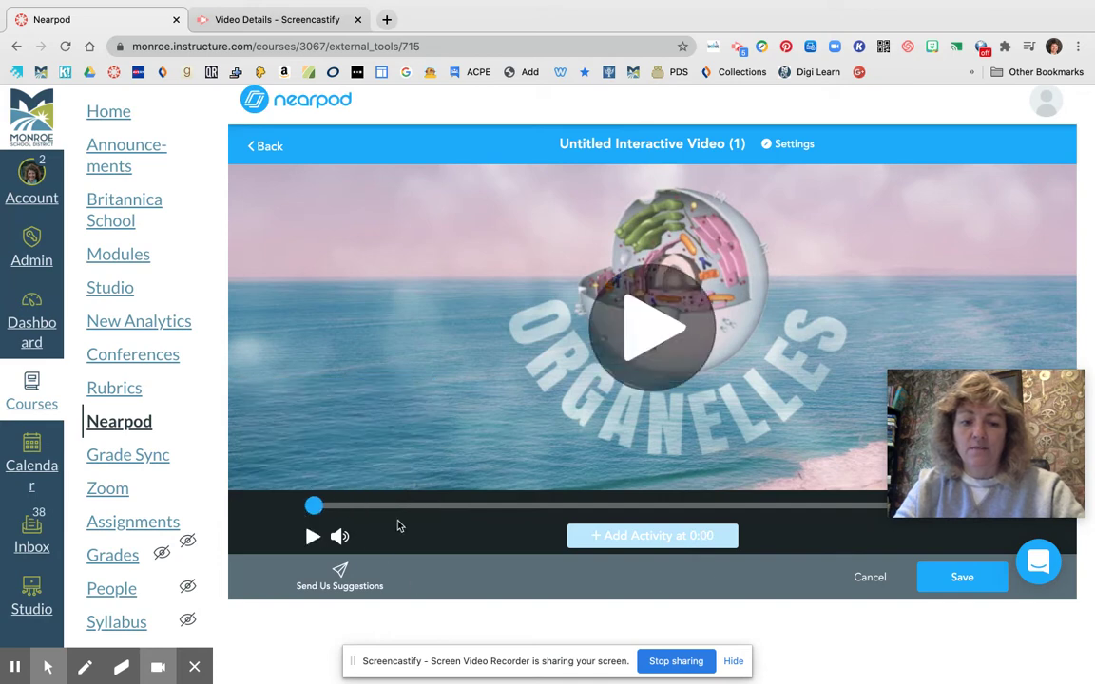
- Try a multiple-choice question at 0:52, cancel it, and move the timeline position to 2:06 and 2:50
click(431, 500)
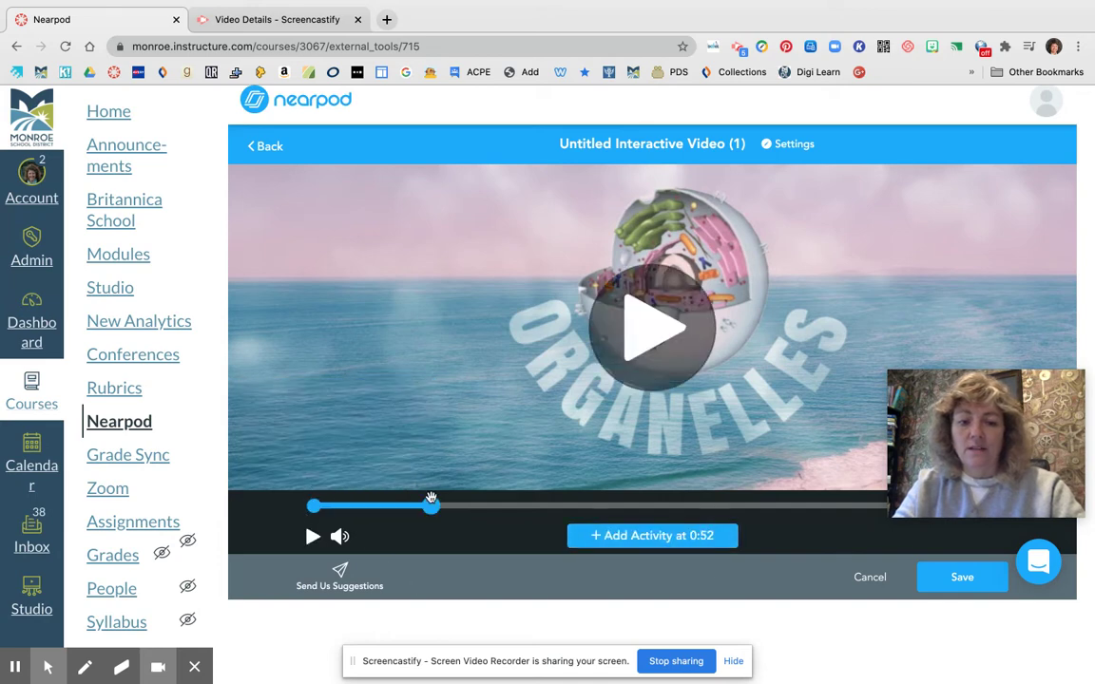
click(643, 538)
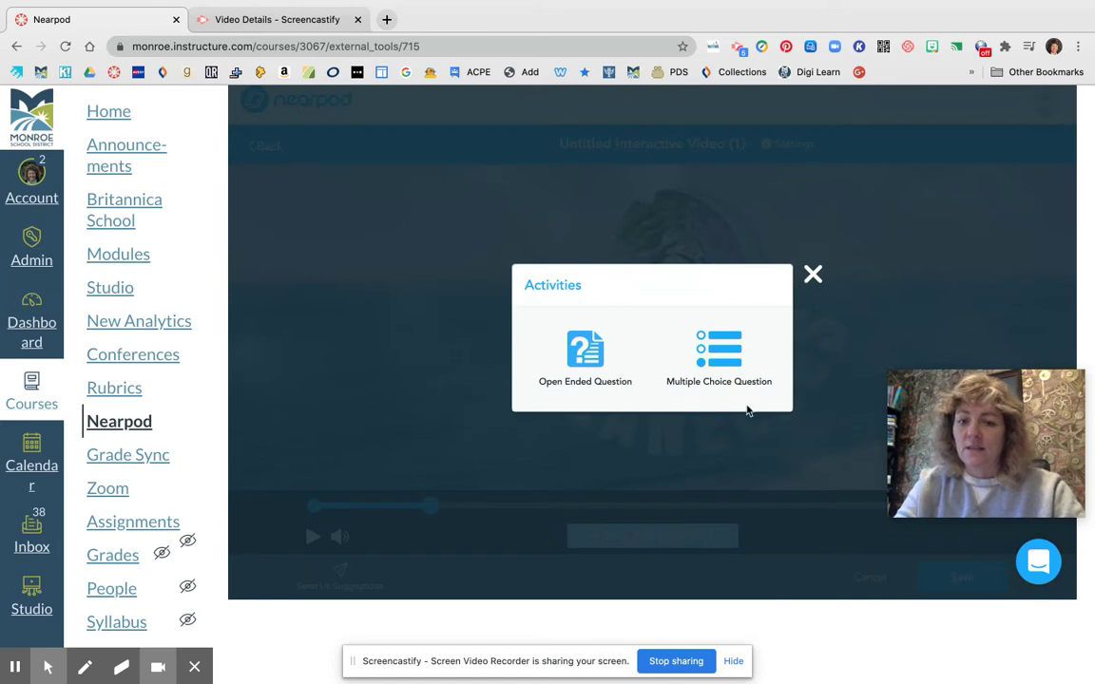
click(738, 352)
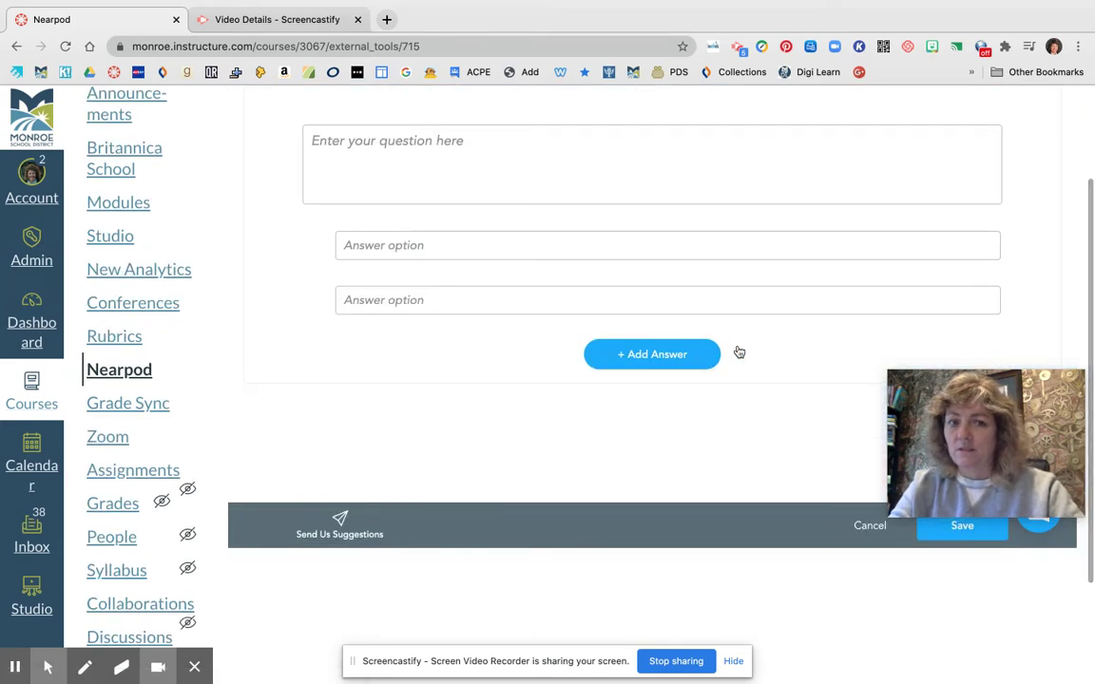
click(868, 528)
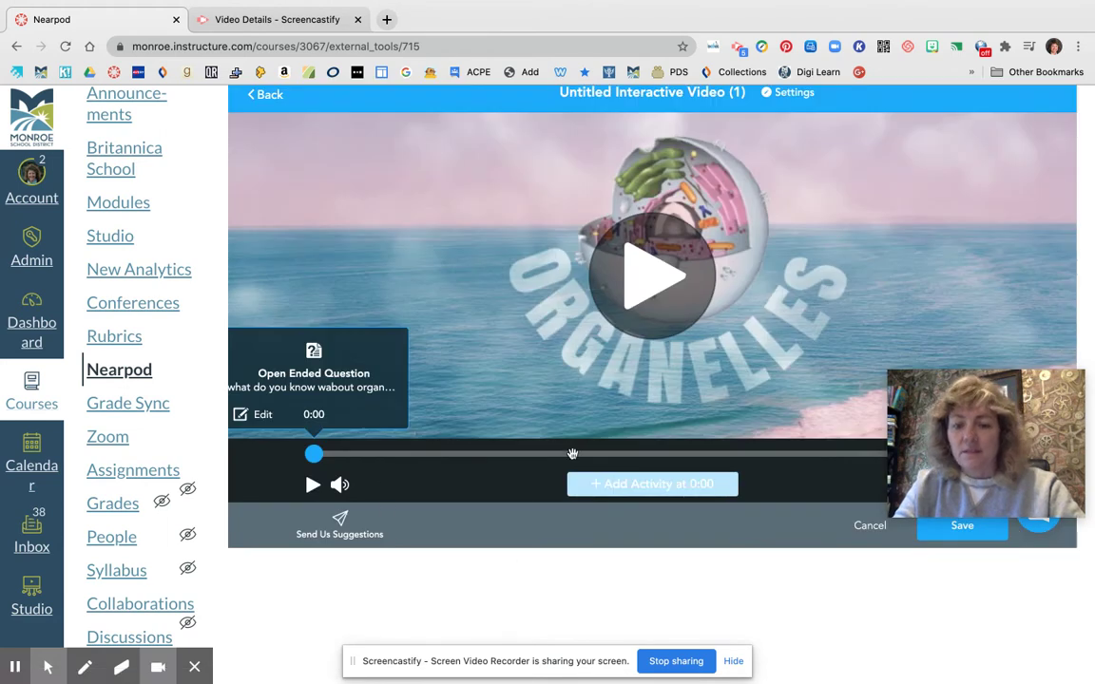
click(597, 456)
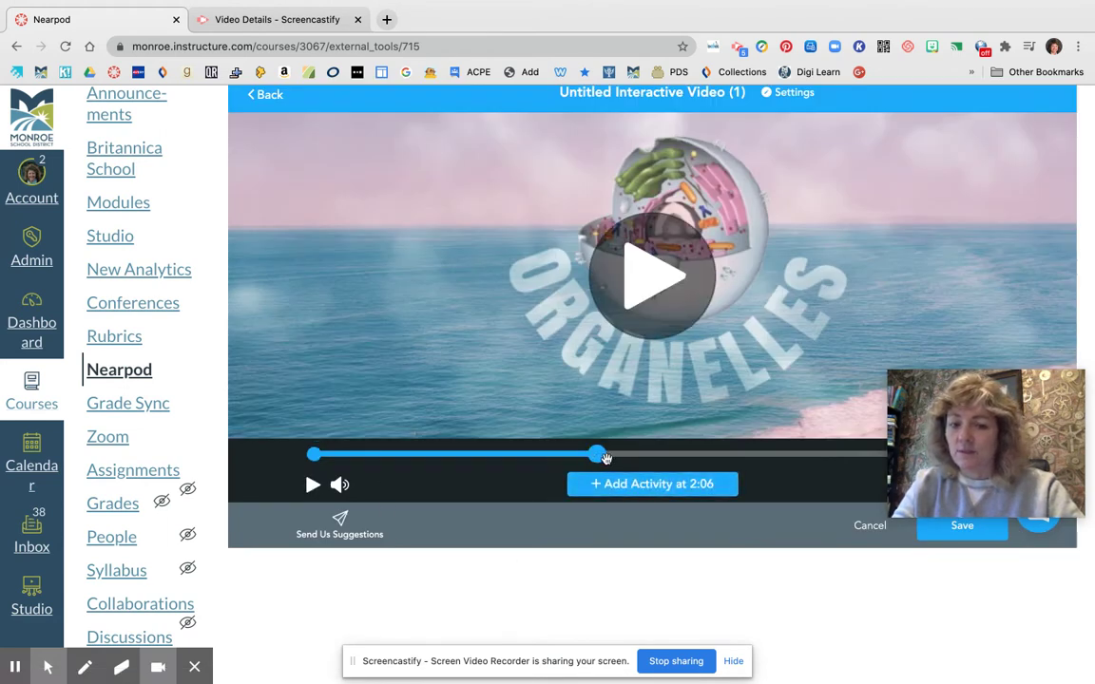
click(696, 456)
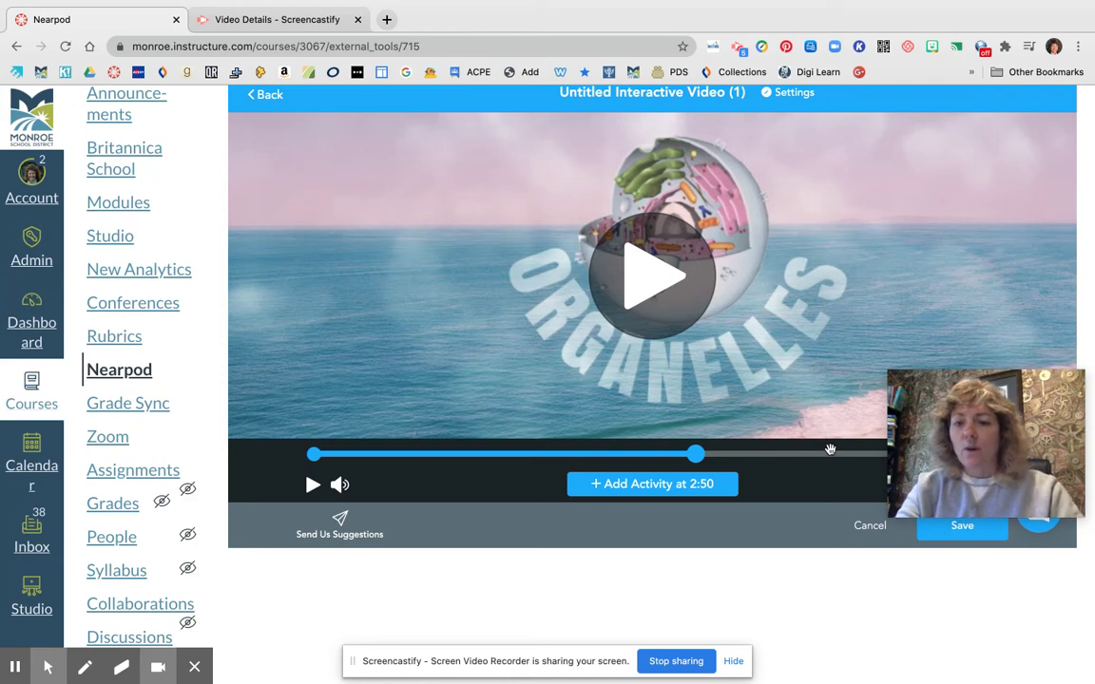
- Save the interactive video with the title "Organelles" and exit the editor
click(961, 527)
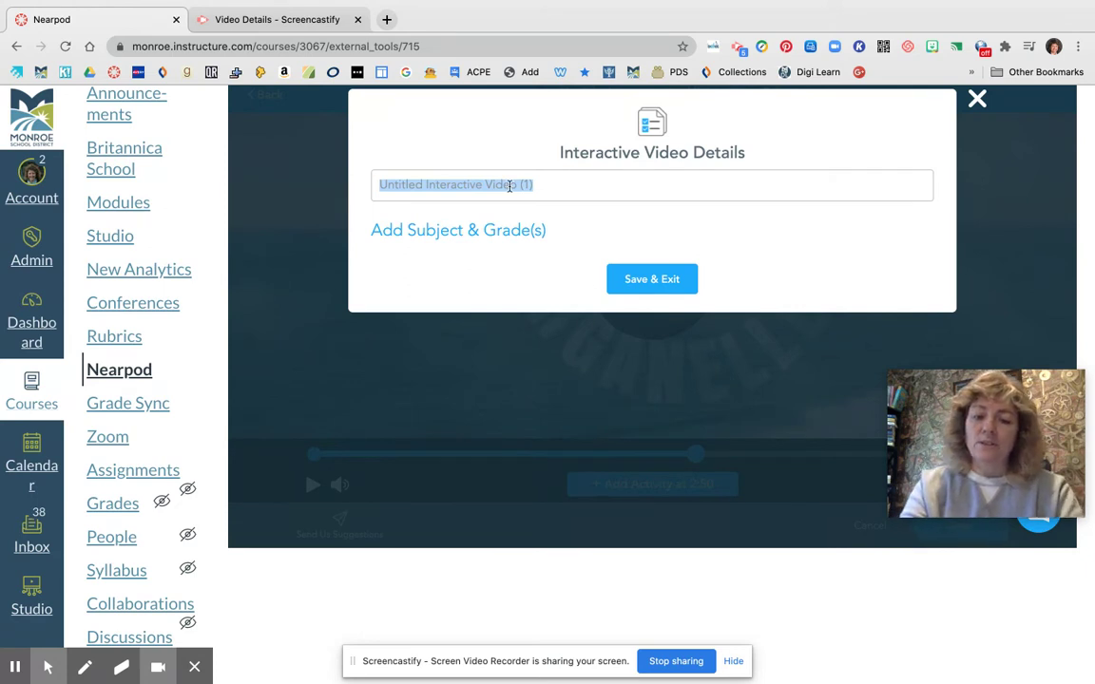
text(Organelles)
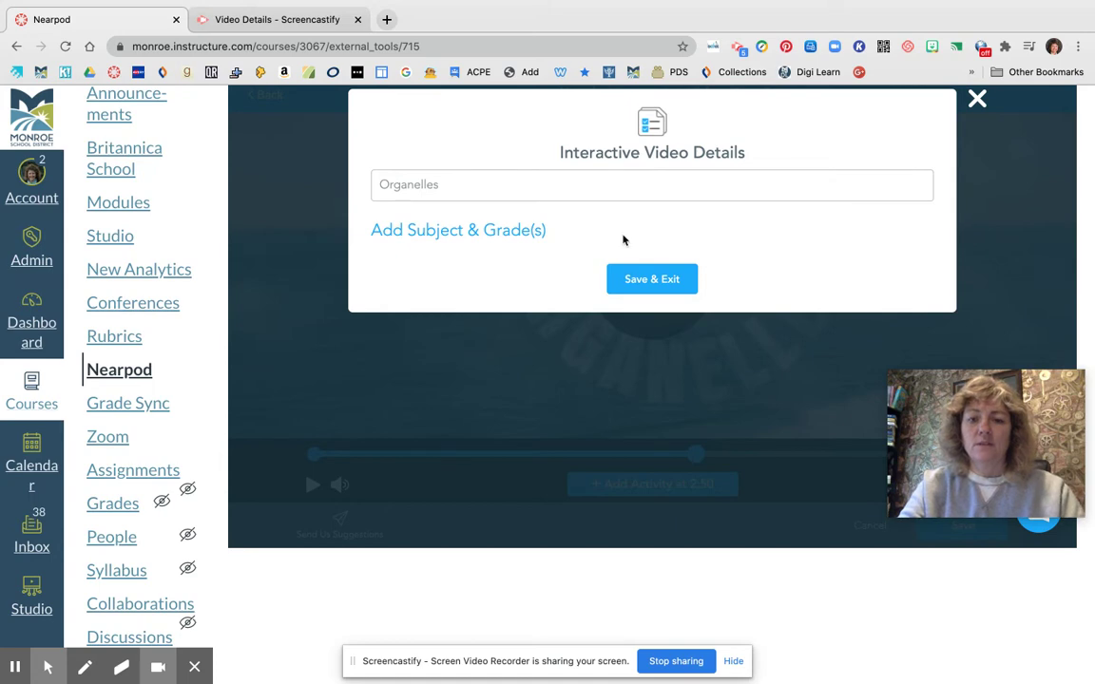
click(650, 280)
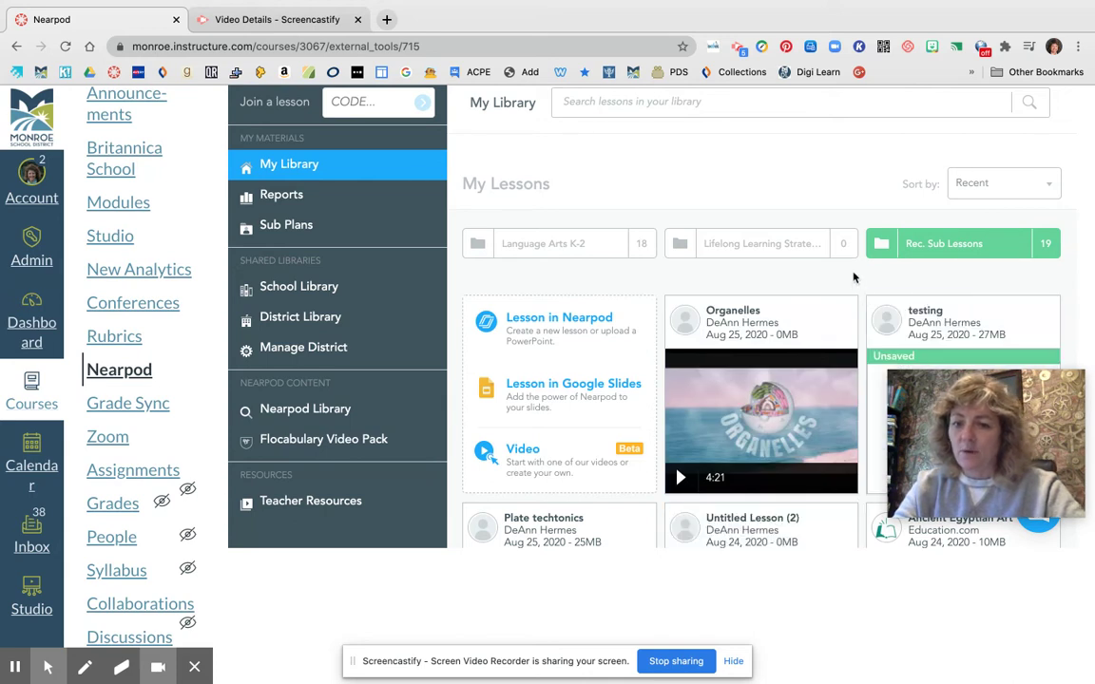
- Examine the launch modes and additional options available for the Organelles lesson in My Library
mouse_move(746, 446)
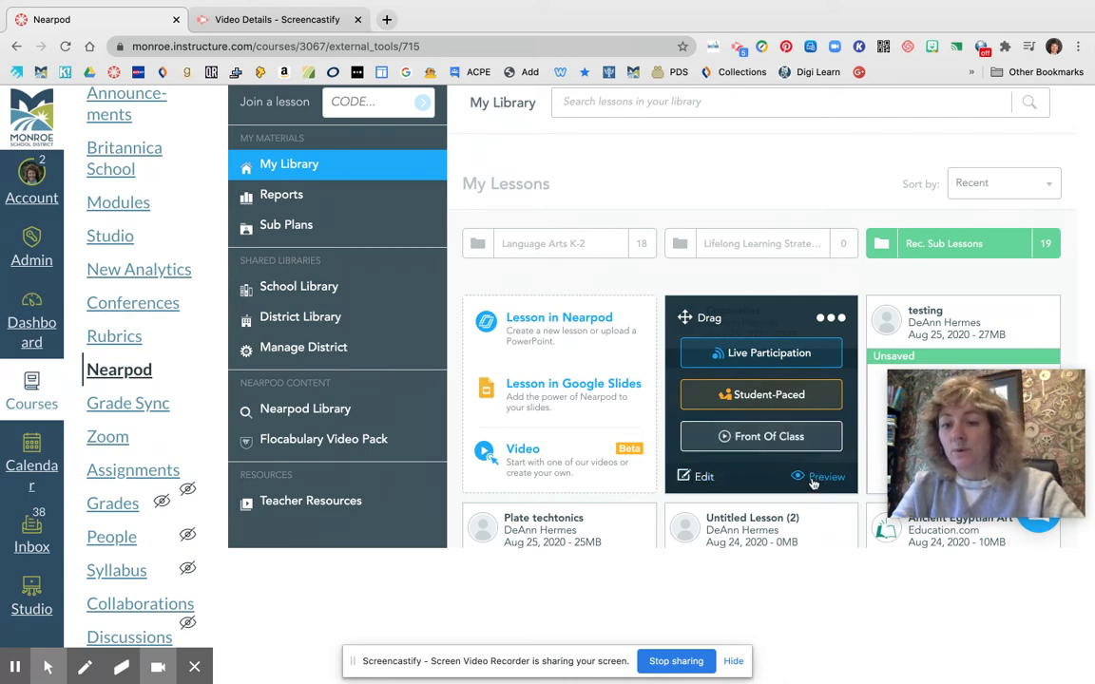
click(832, 321)
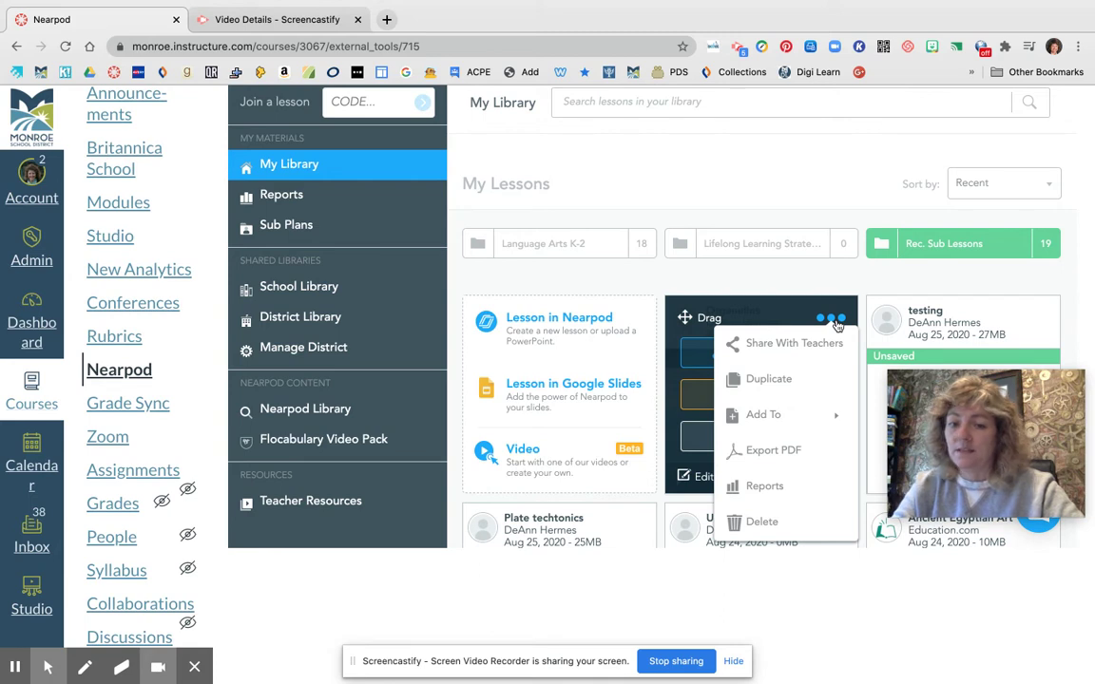
mouse_move(764, 415)
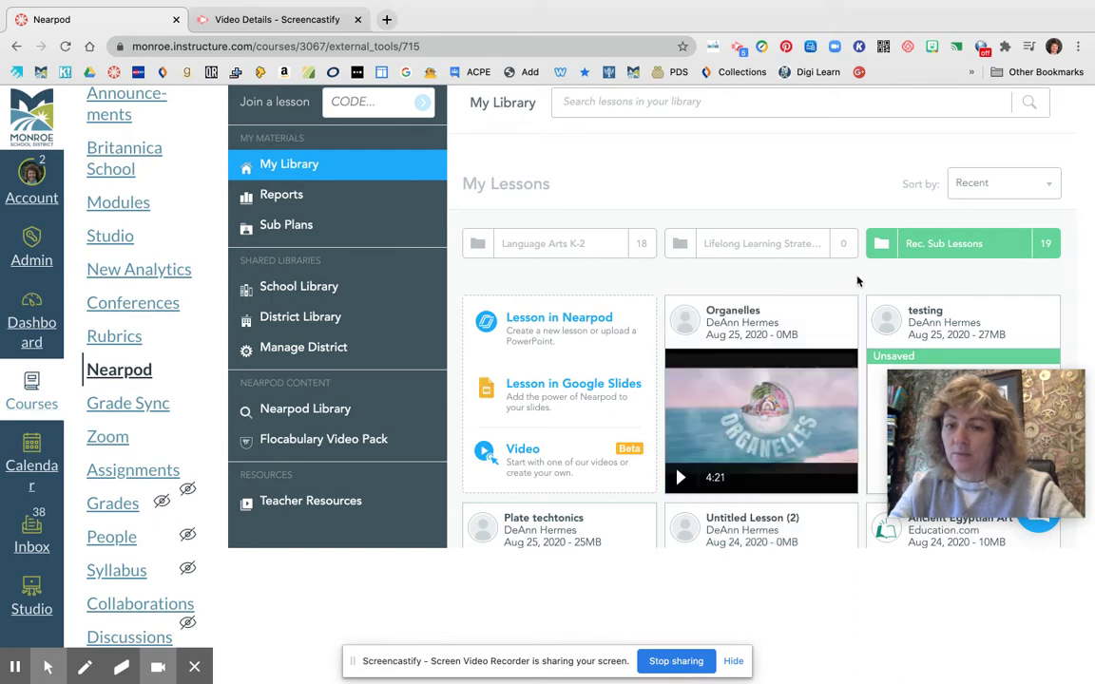
mouse_move(761, 314)
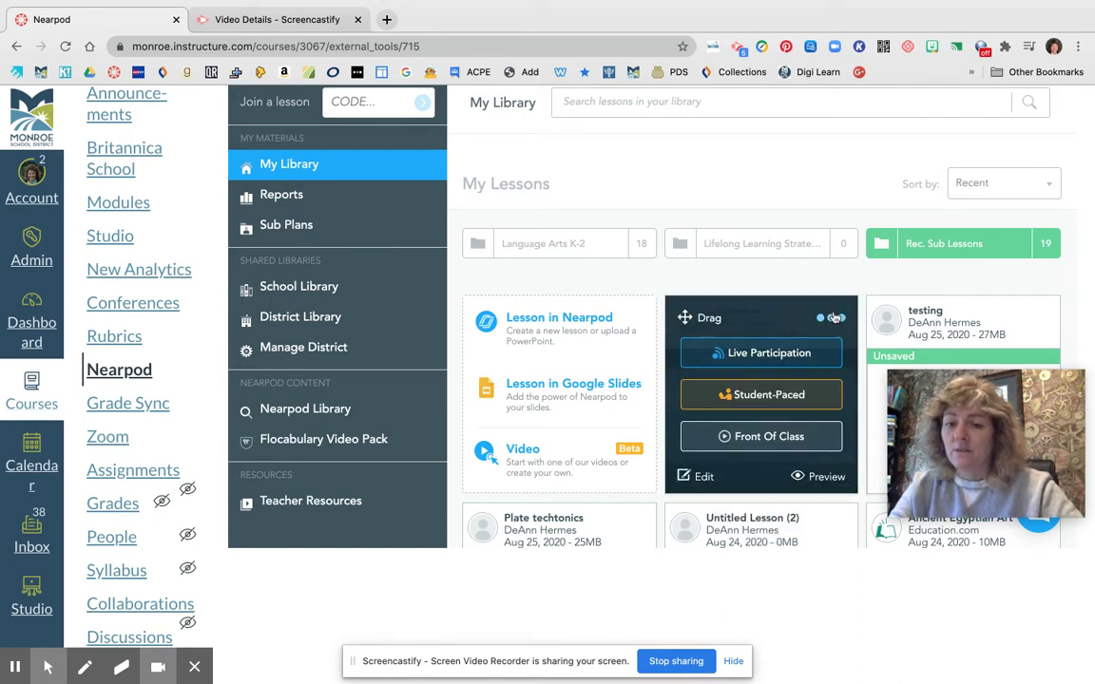
click(827, 320)
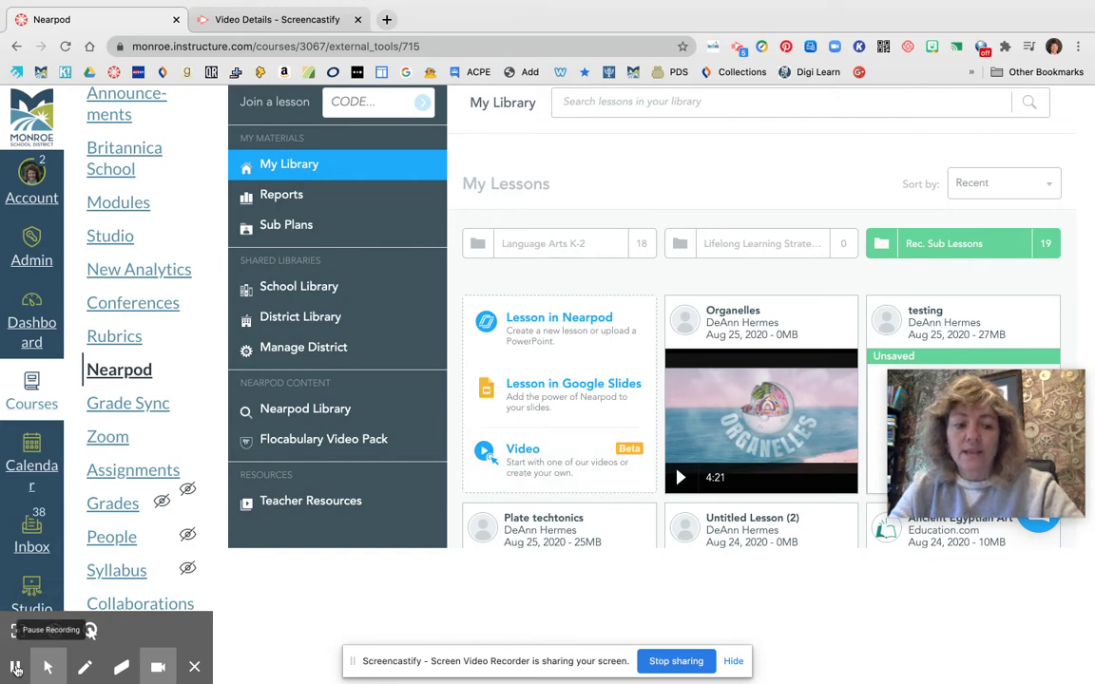
- Start a new video lesson and look through its Video Library, YouTube and Upload a Video sources
scroll(537, 488, up, 1)
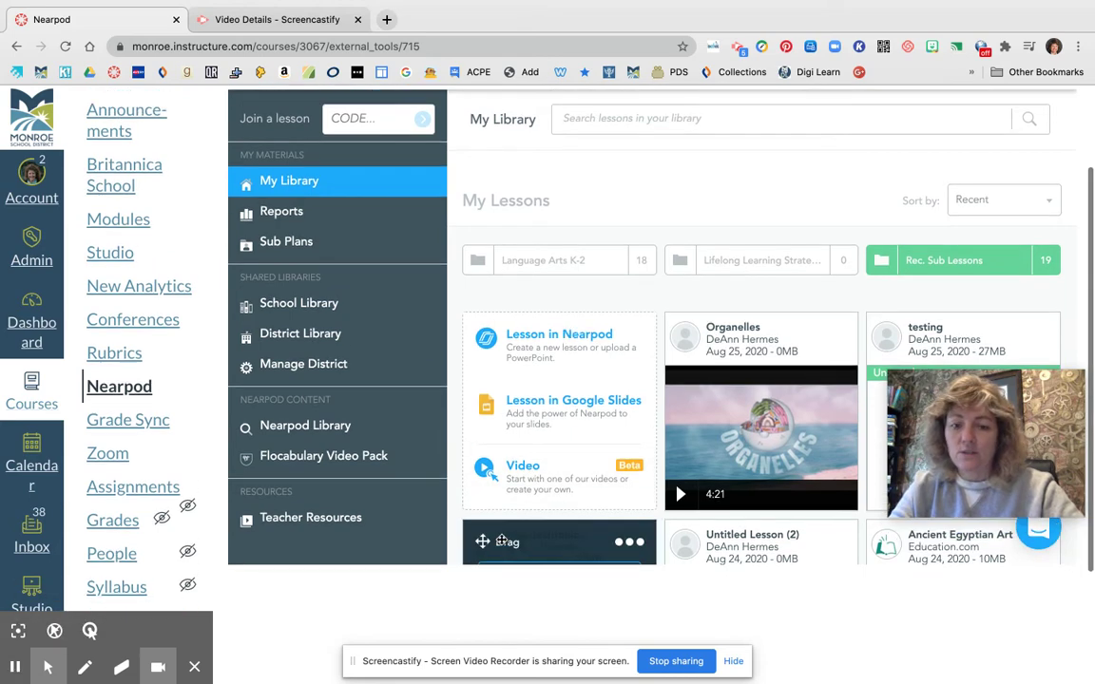
scroll(537, 487, up, 1)
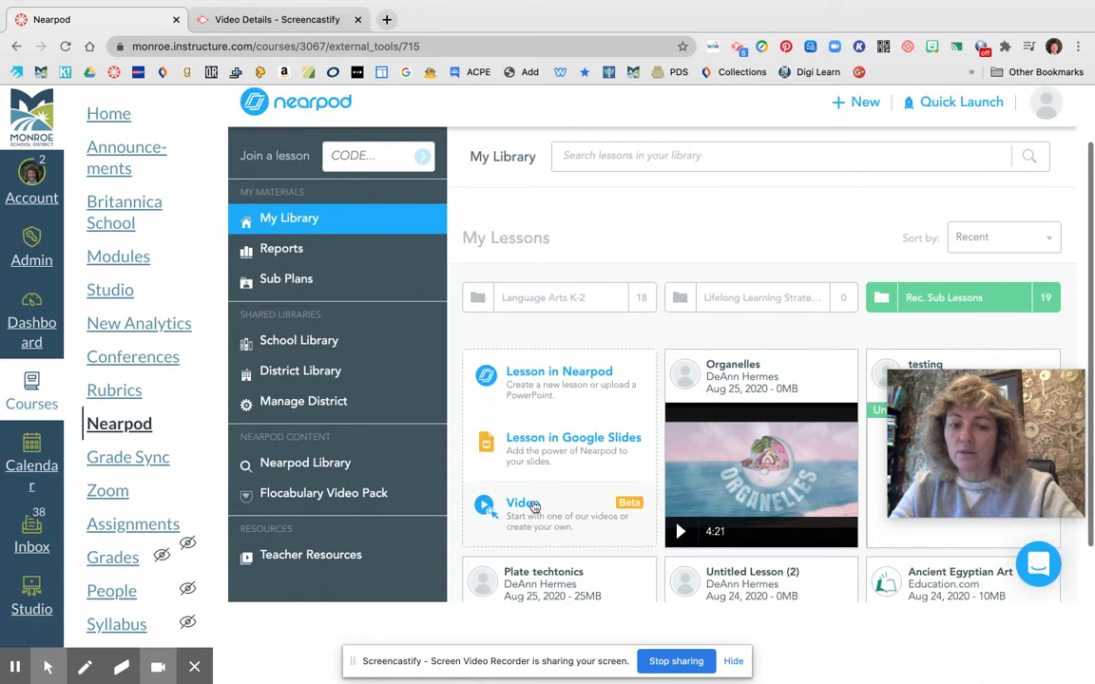
click(536, 506)
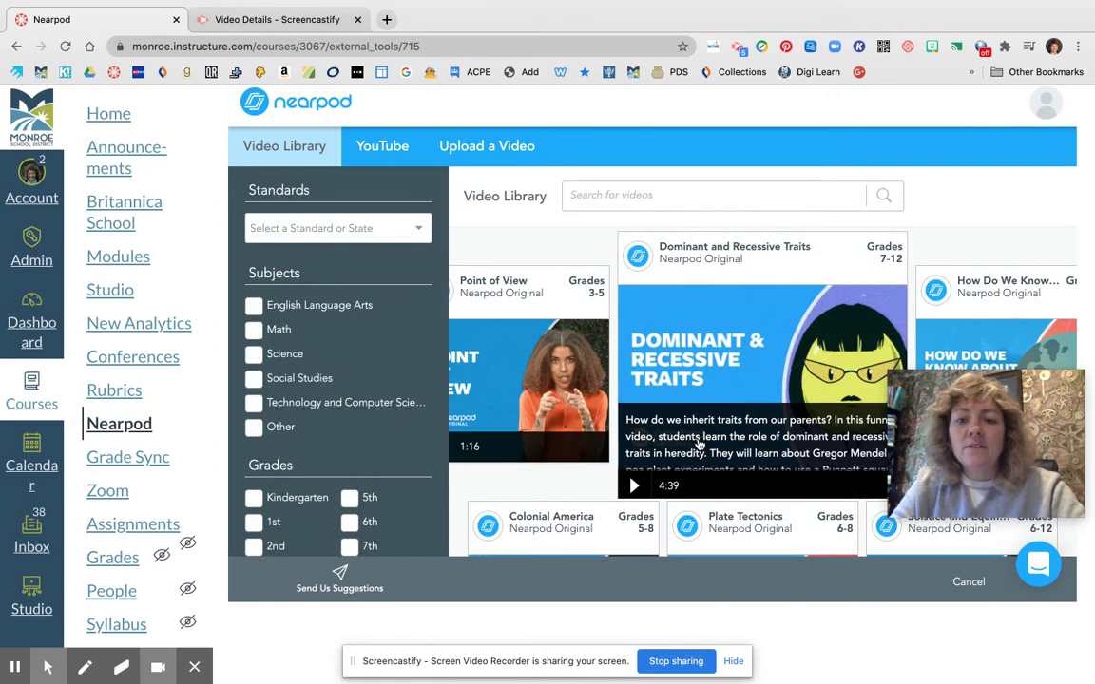
scroll(608, 488, down, 5)
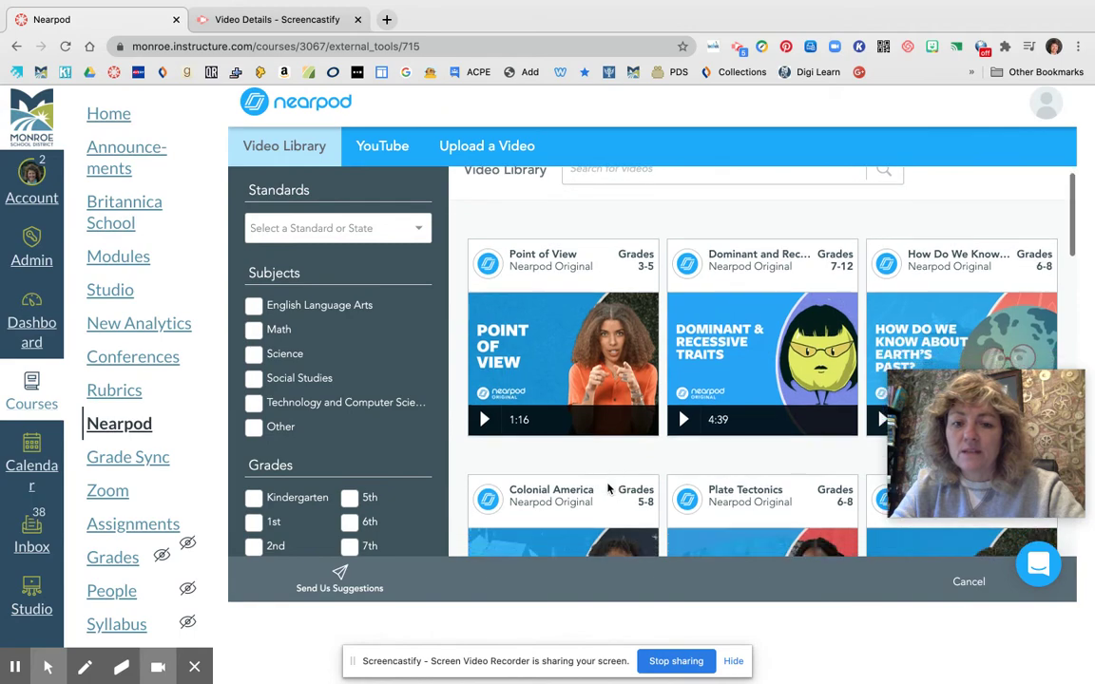
scroll(609, 489, down, 3)
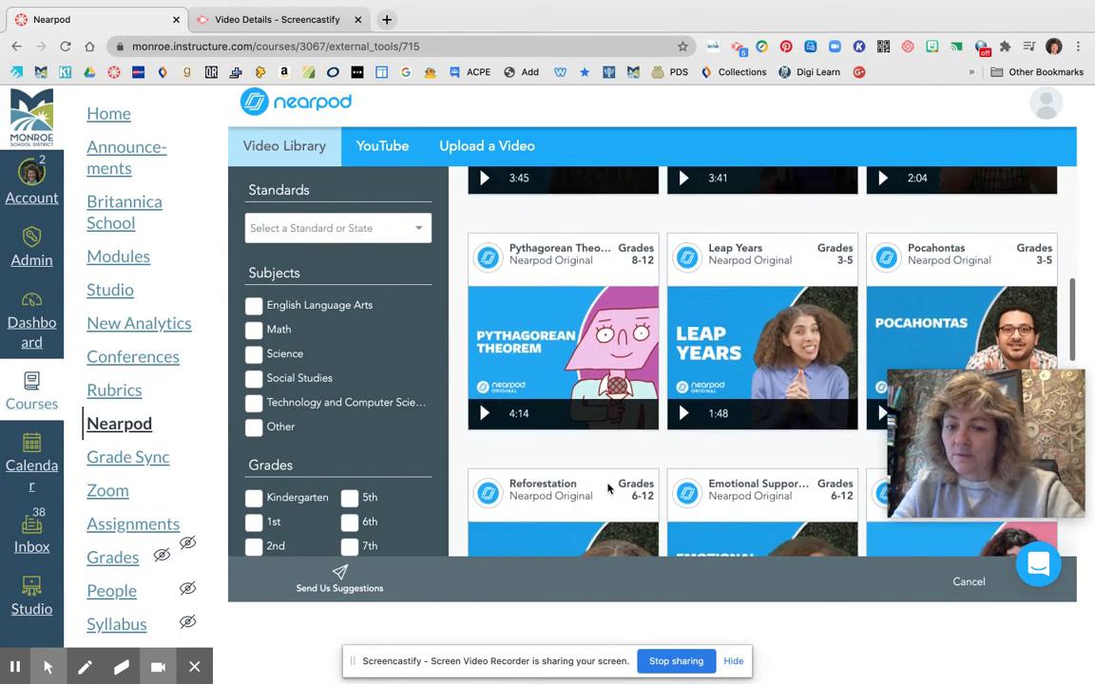
scroll(609, 489, up, 3)
scroll(609, 489, up, 5)
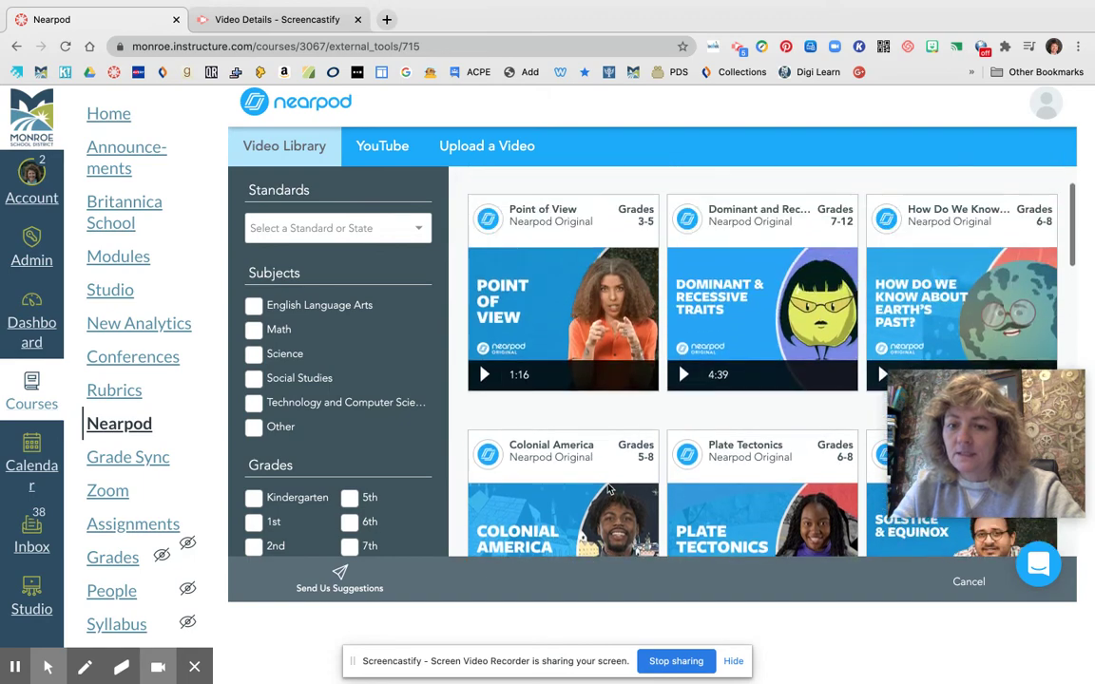
mouse_move(609, 430)
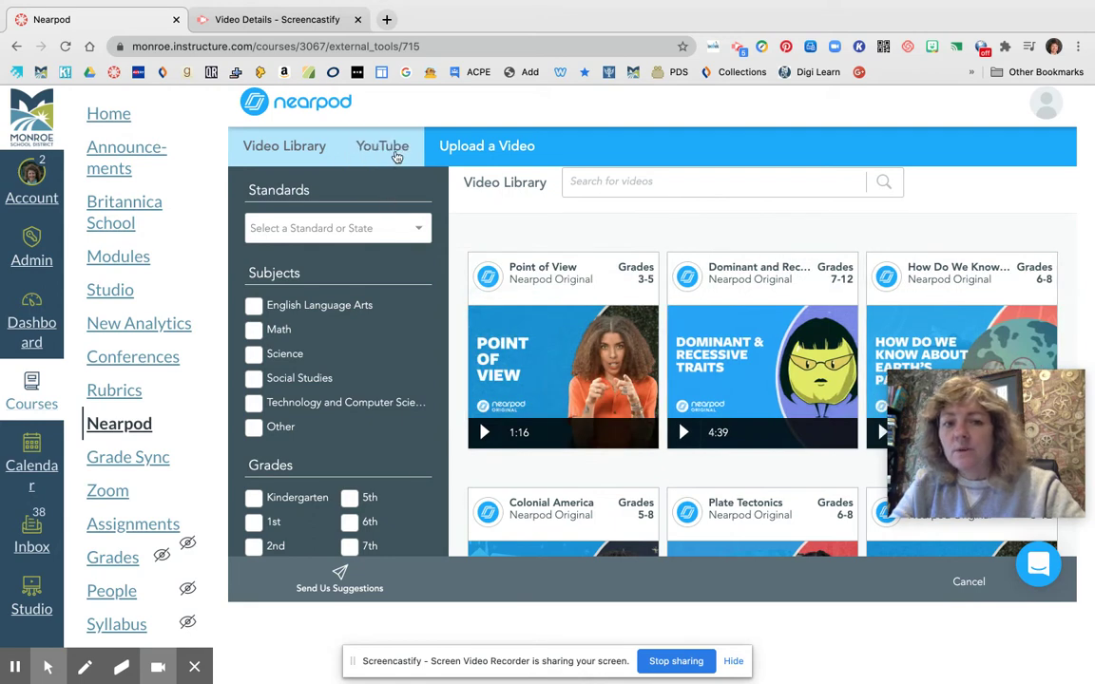
click(395, 152)
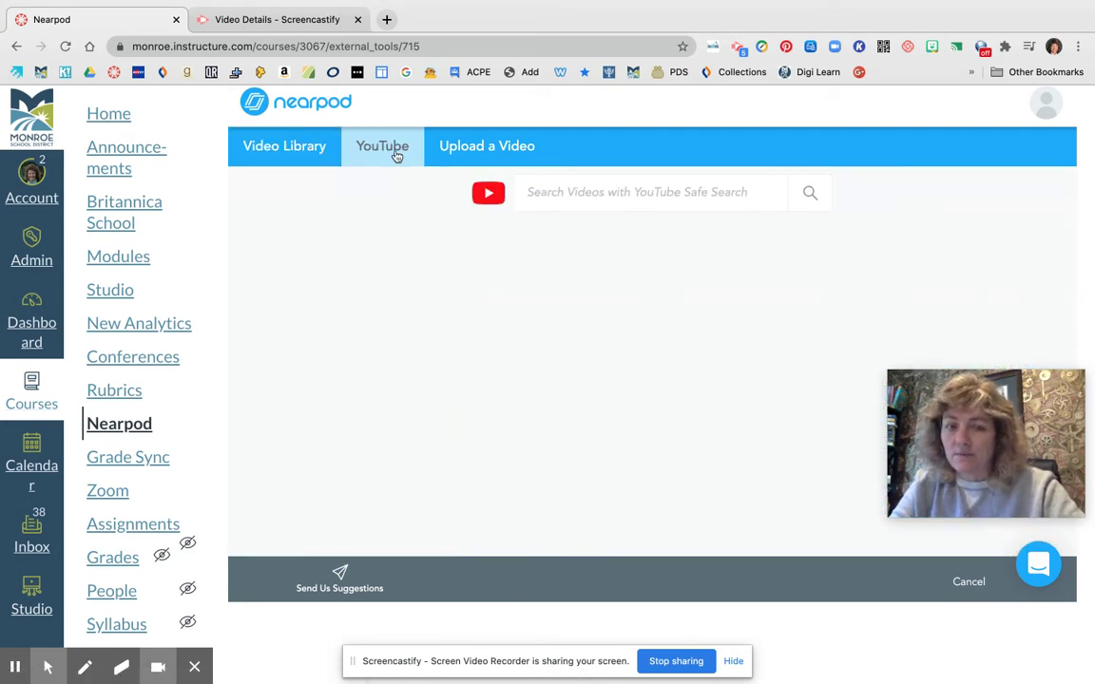
click(518, 153)
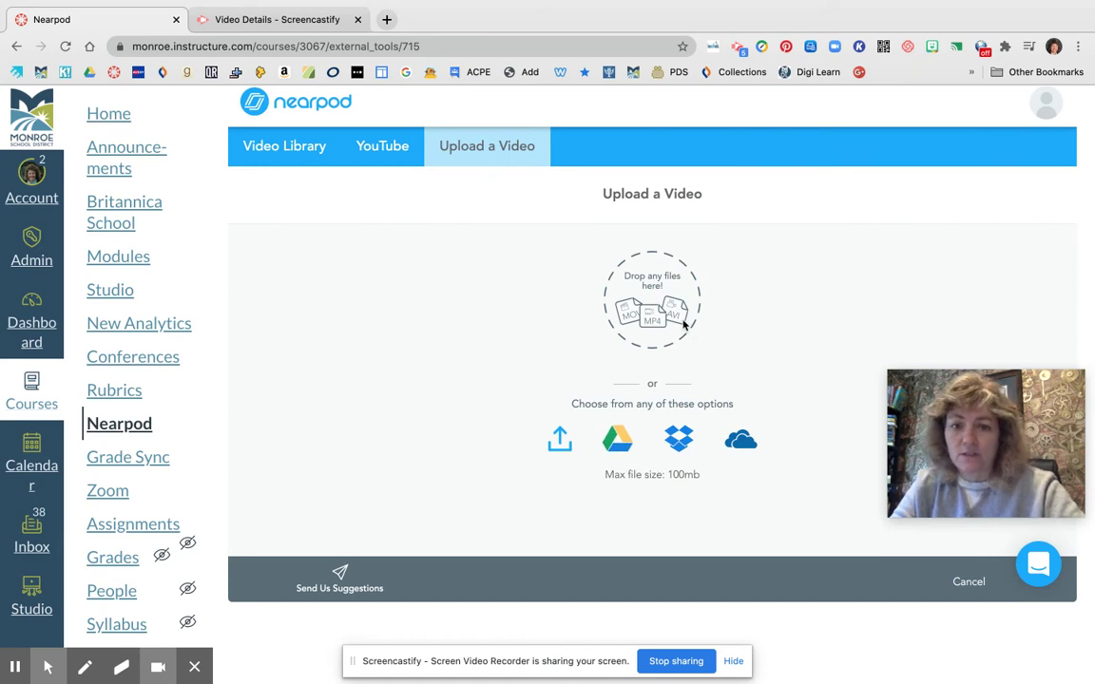
- Look through the YouTube and Video Library sources again for the new video lesson
click(389, 150)
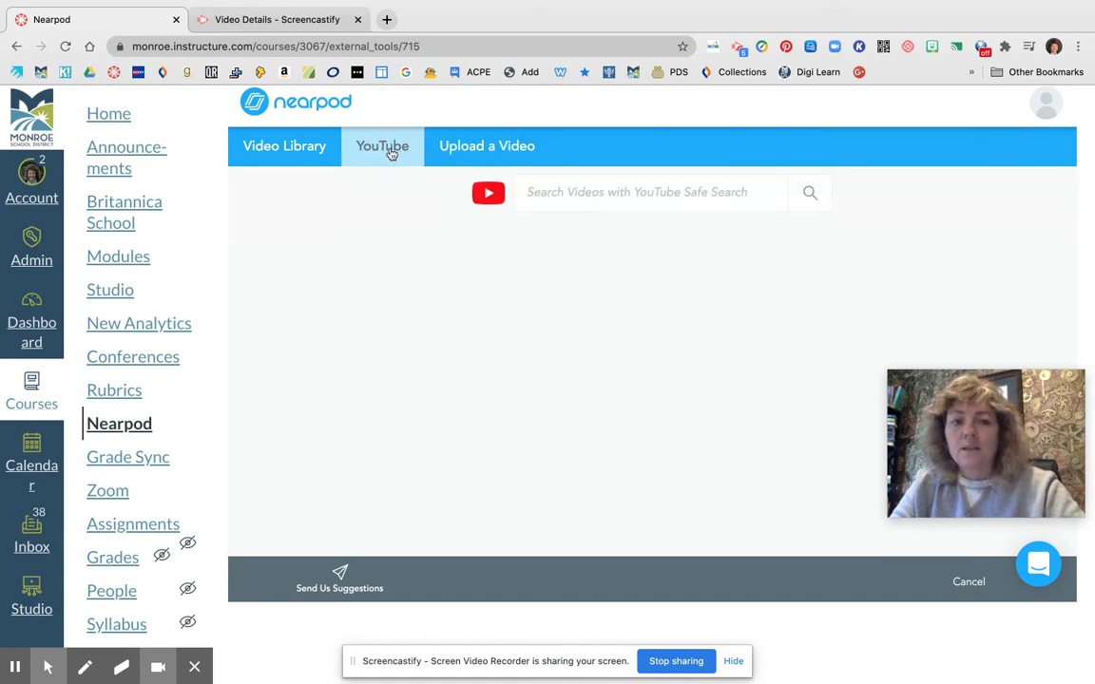
click(312, 150)
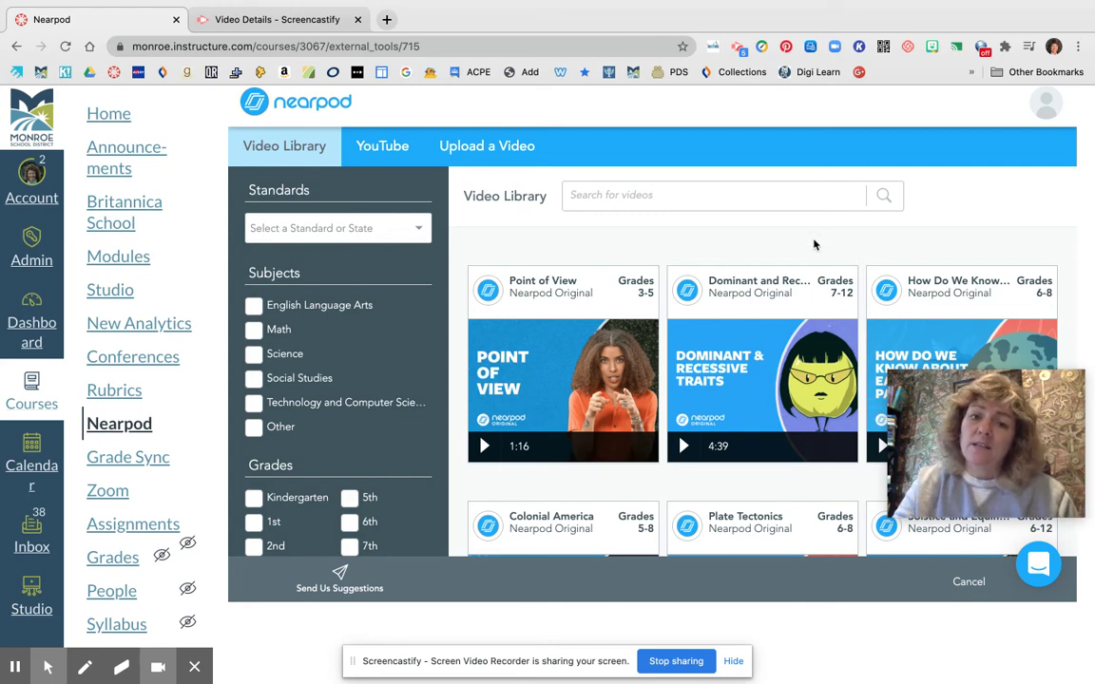
scroll(820, 382, down, 2)
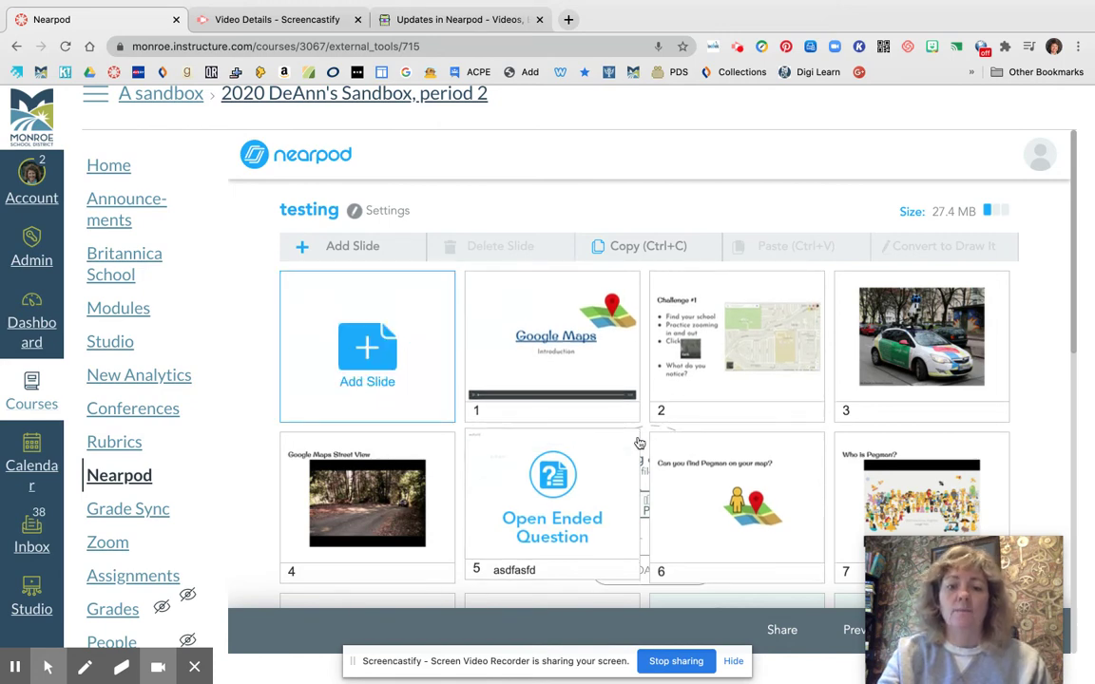
- Start adding a video slide to the testing lesson and search YouTube for "mr. parr"
click(370, 361)
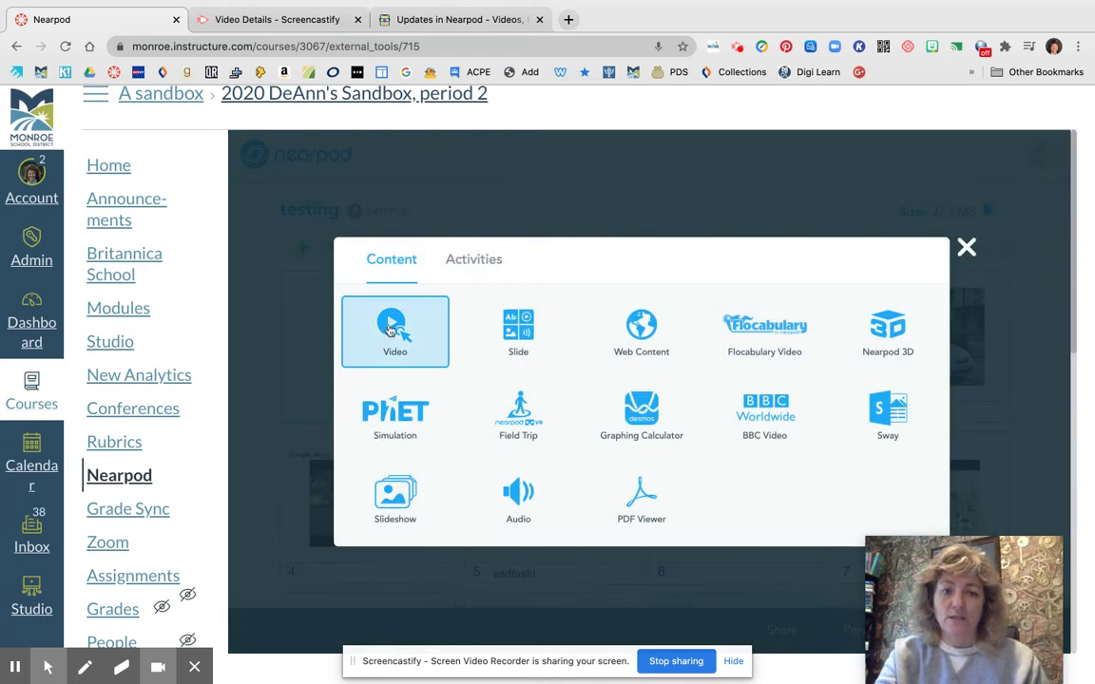
click(399, 332)
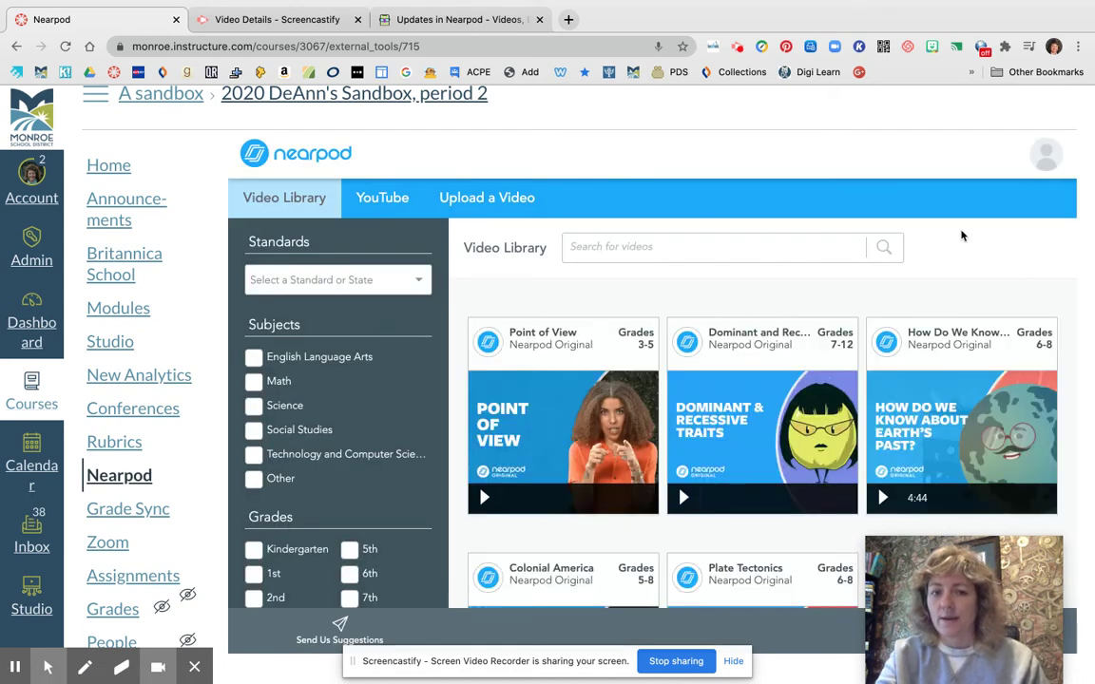
click(385, 200)
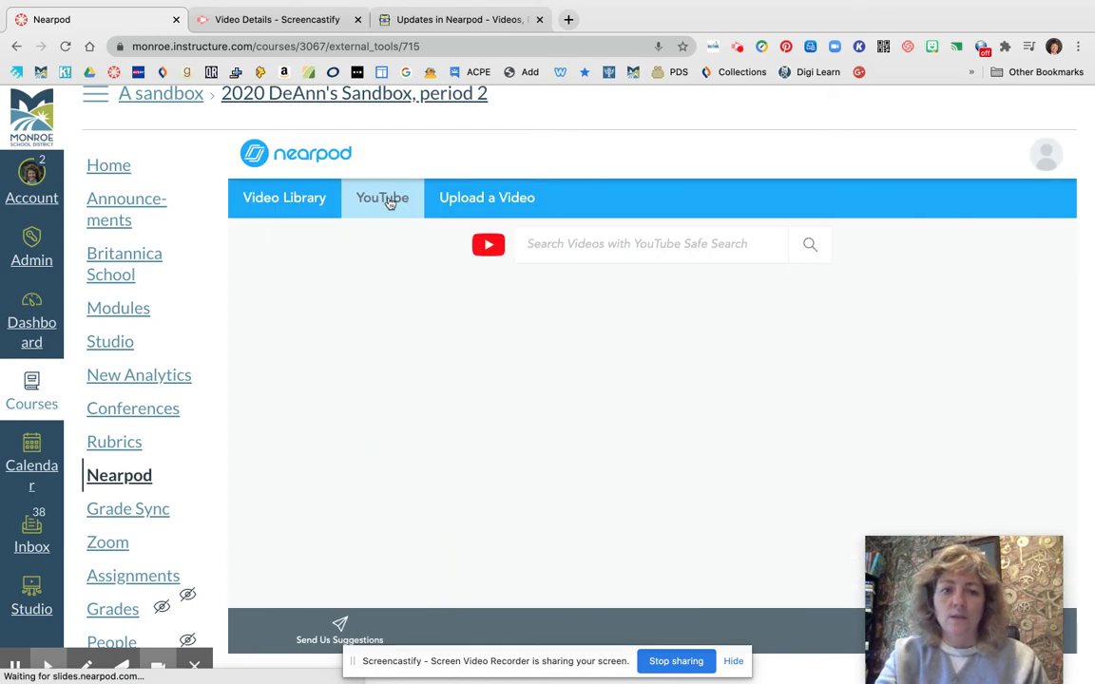
click(588, 247)
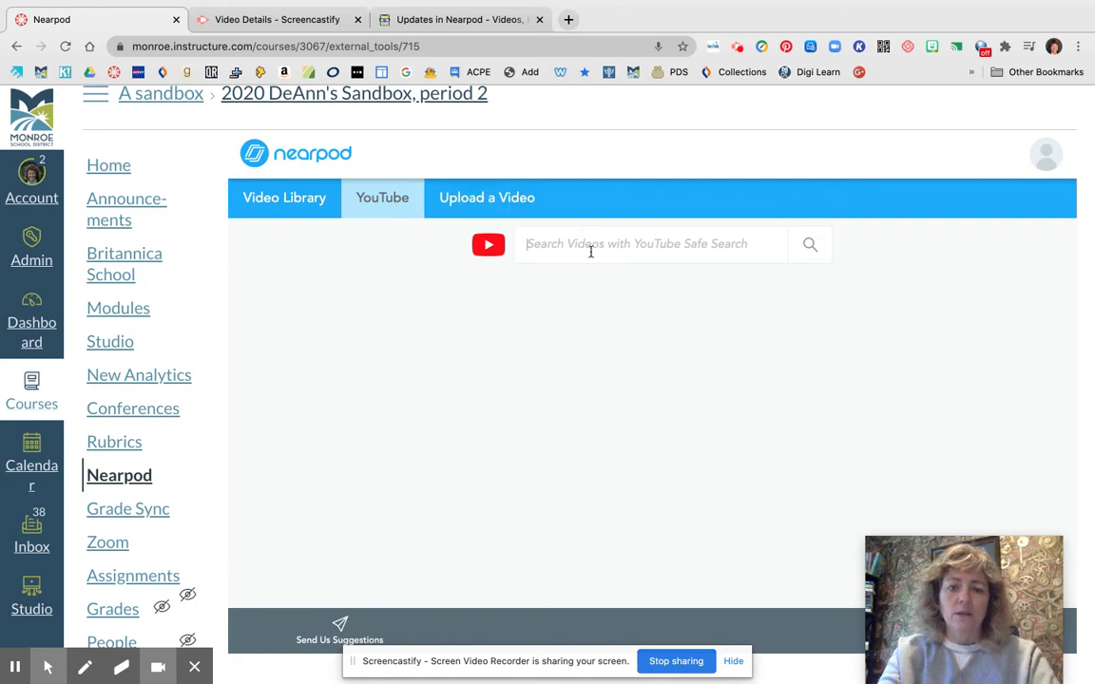
text(mr. p)
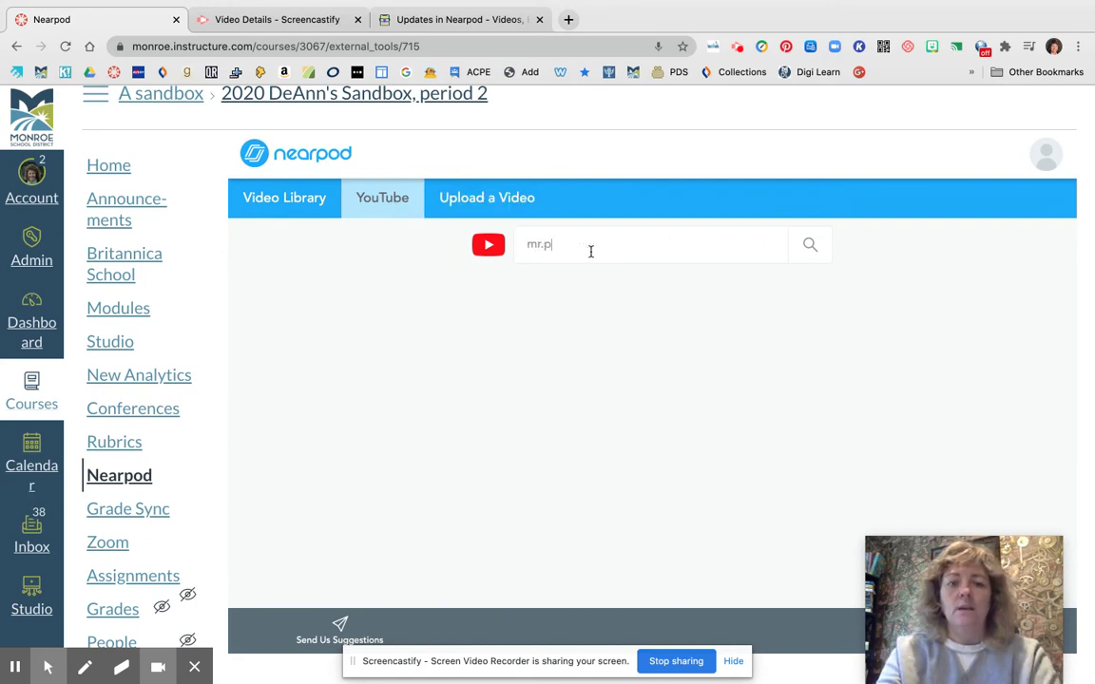
text(arr)
key(Return)
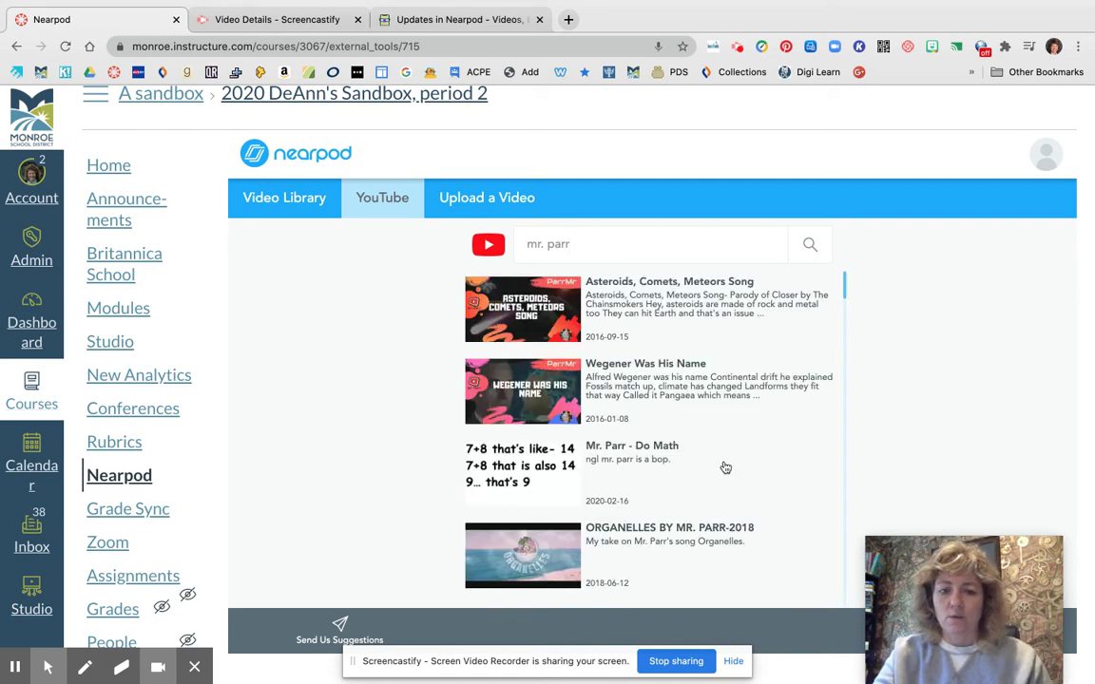
- Add the video "ORGANELLES BY MR. PARR-2018" to the testing lesson and save it without any activities
click(575, 537)
scroll(574, 522, down, 3)
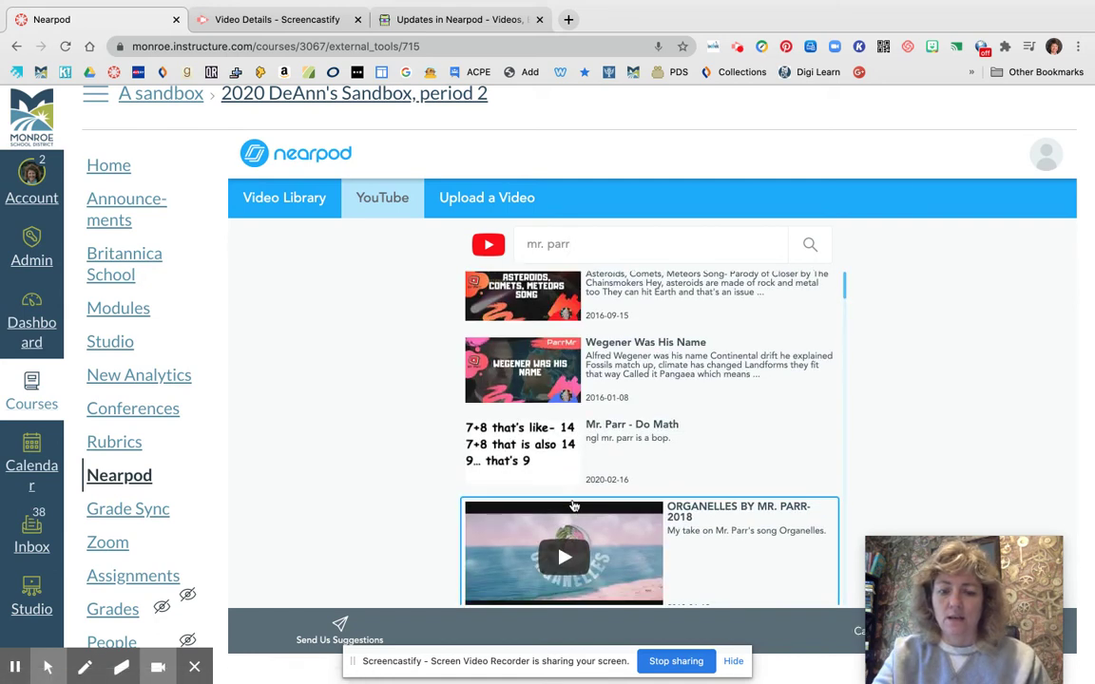
drag(980, 675, 987, 507)
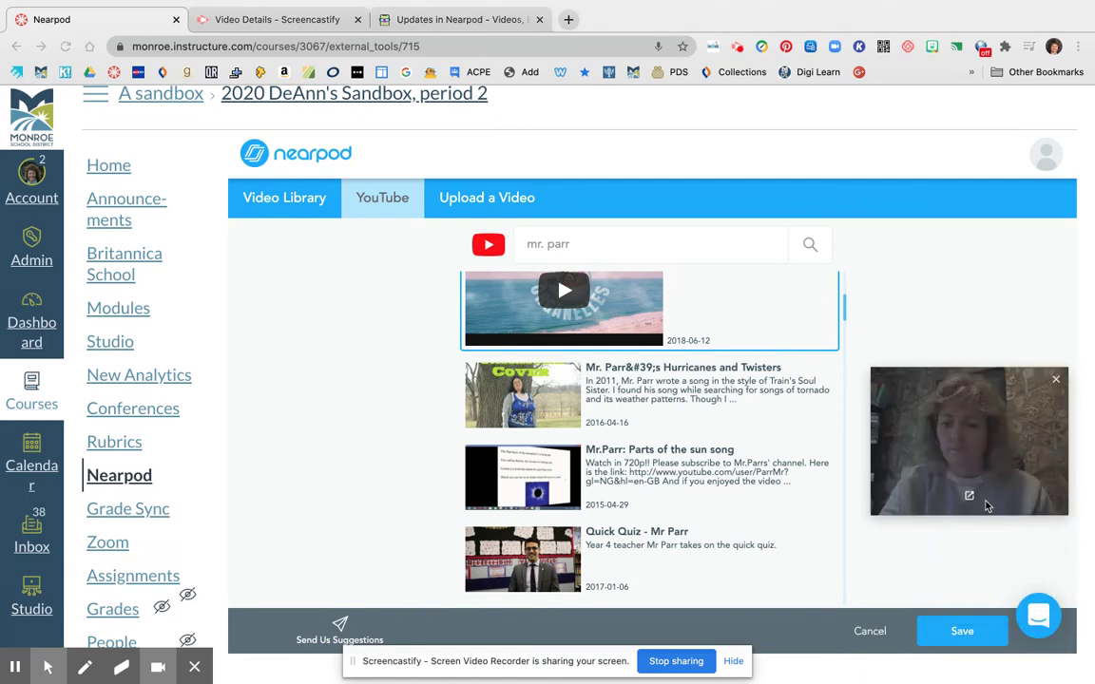
click(962, 632)
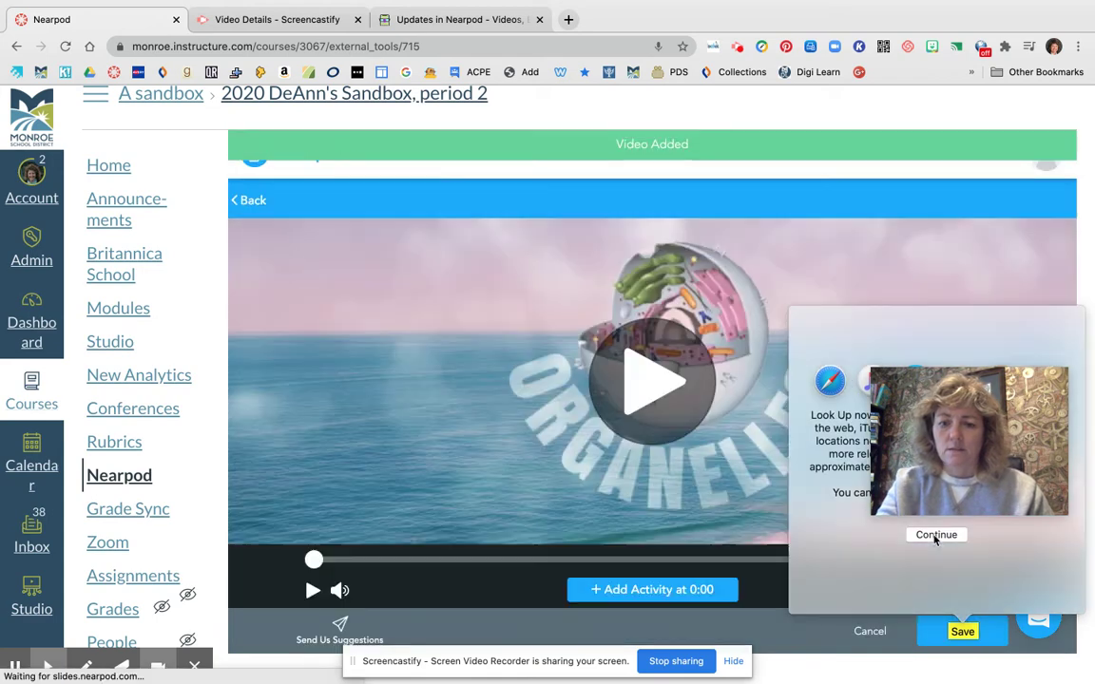
click(937, 535)
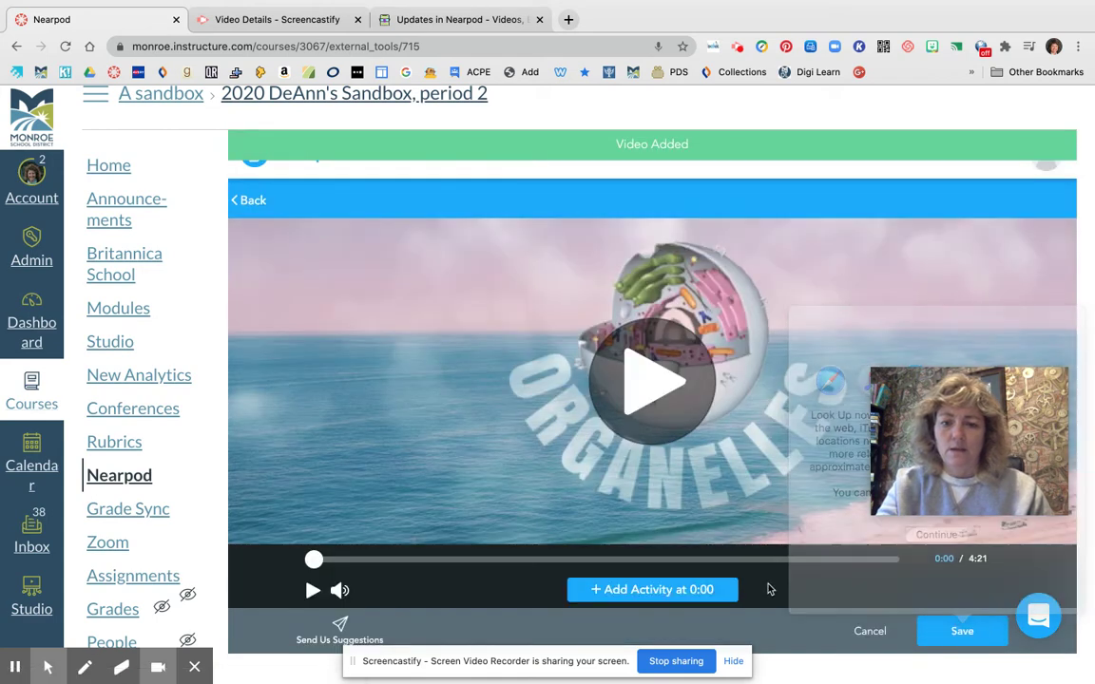
scroll(504, 518, down, 5)
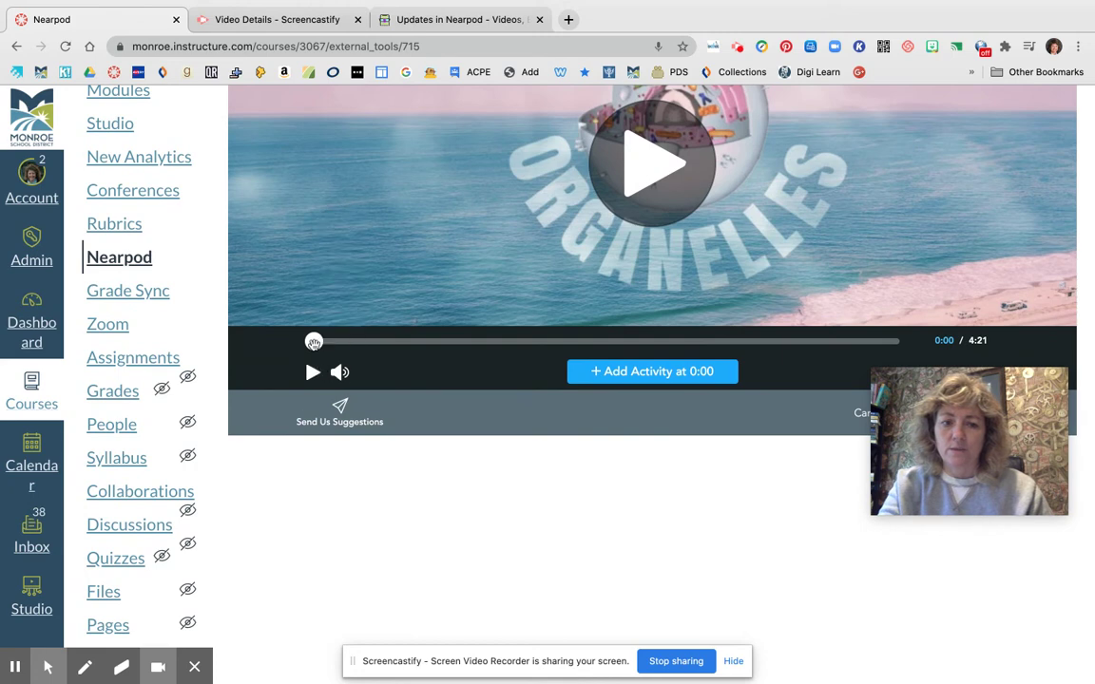
scroll(771, 463, up, 4)
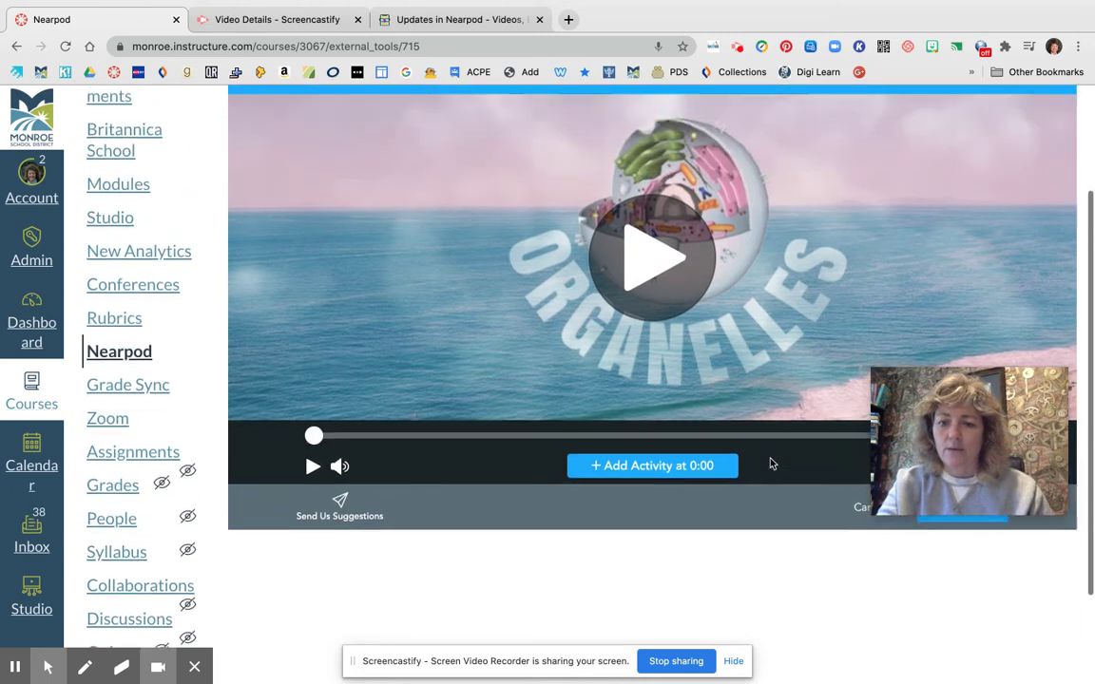
click(980, 570)
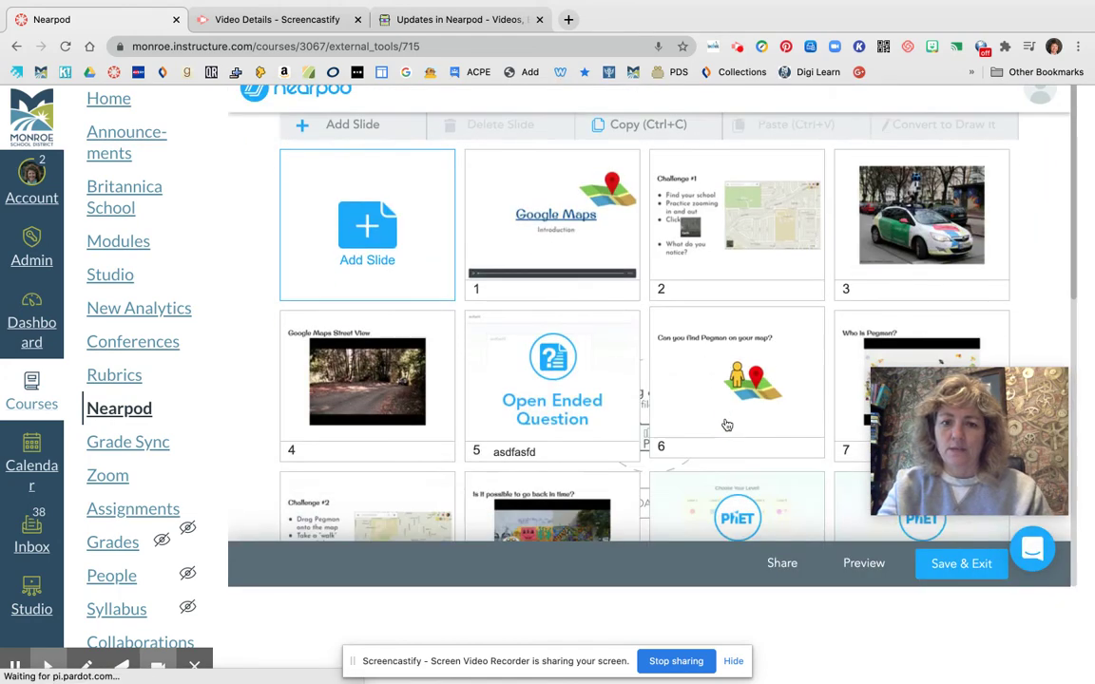
- Move the Organelles interactive video from the end of the lesson to slide position 14
scroll(727, 425, down, 10)
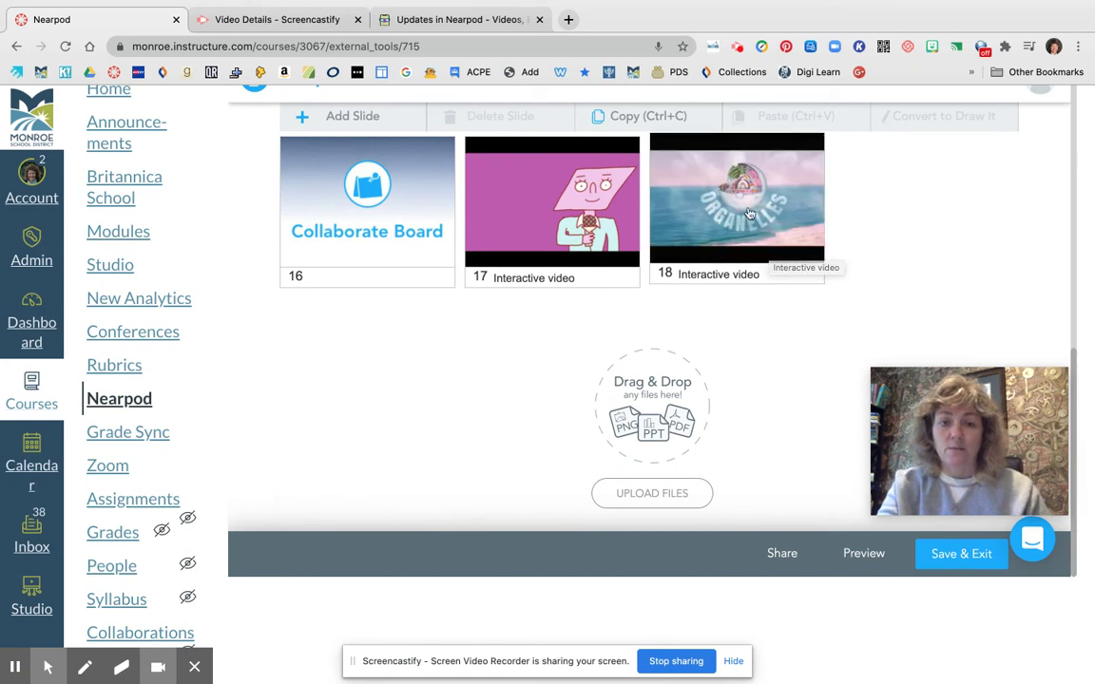
scroll(904, 215, up, 2)
drag(777, 310, 684, 183)
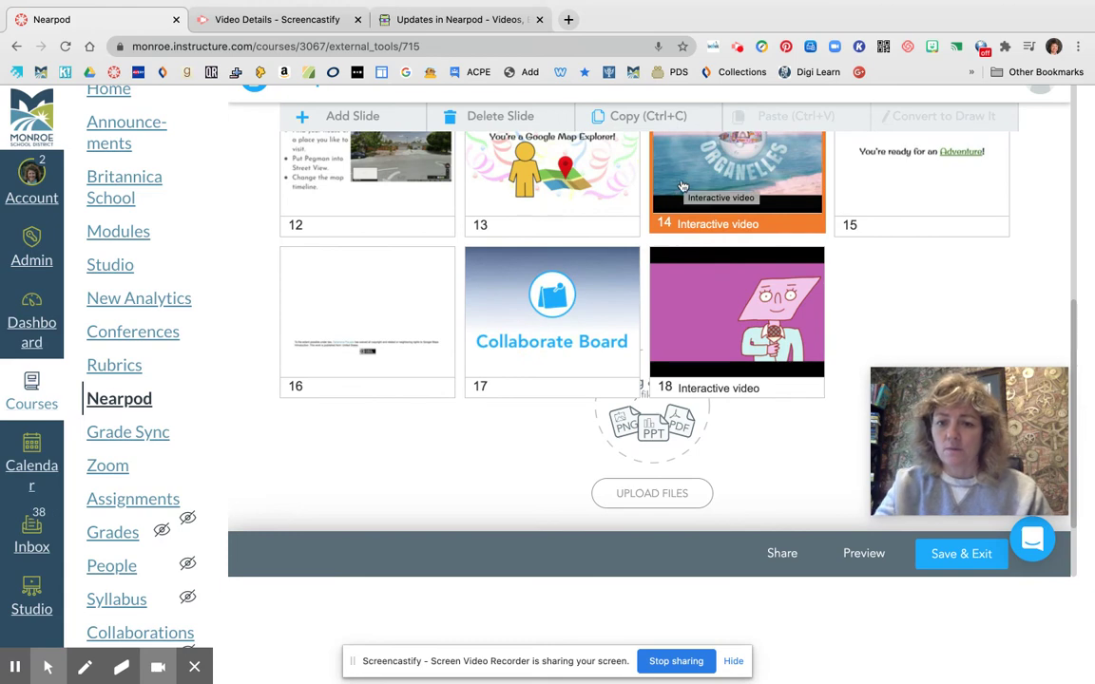
- Save the testing lesson and exit to My Library
scroll(881, 240, up, 4)
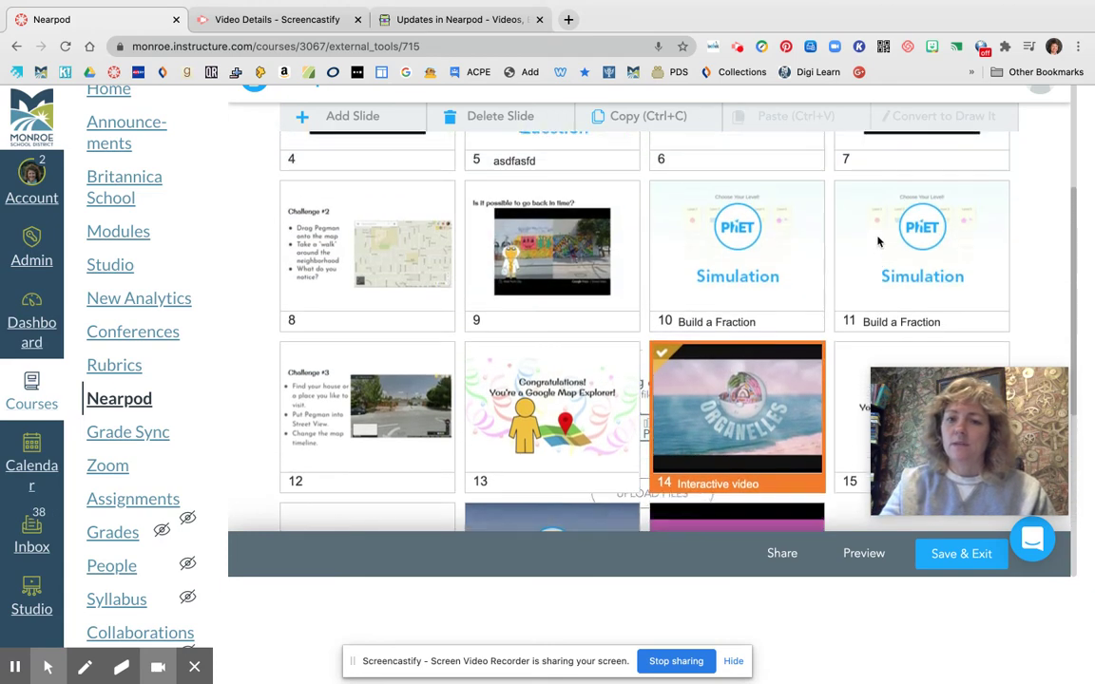
scroll(880, 242, up, 3)
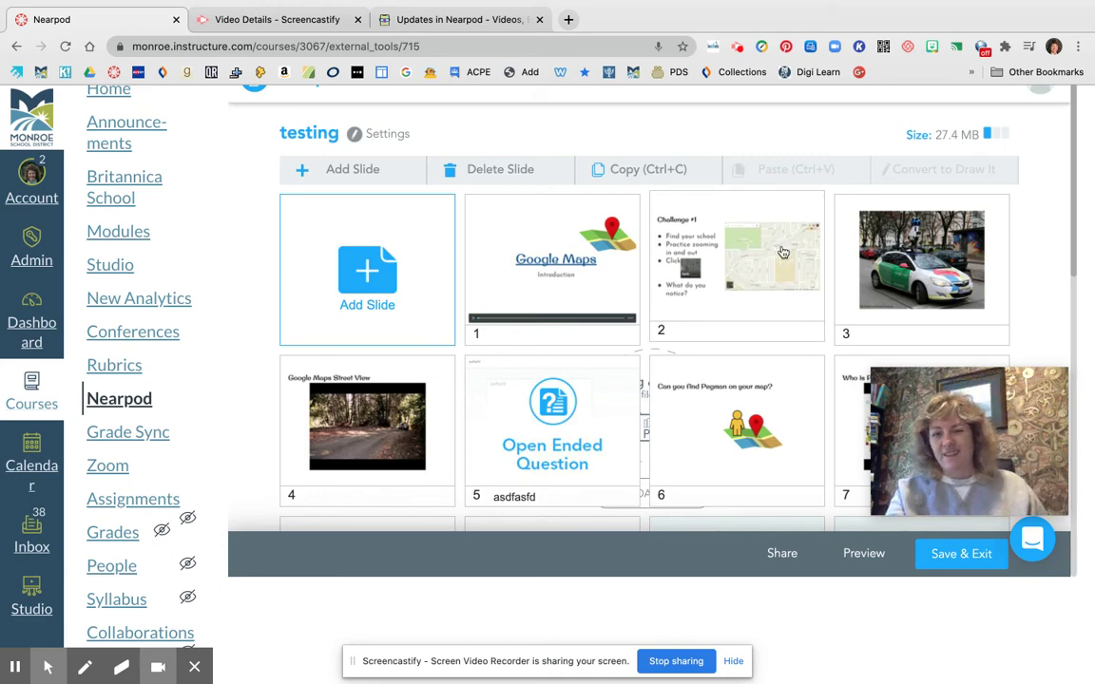
scroll(641, 201, up, 3)
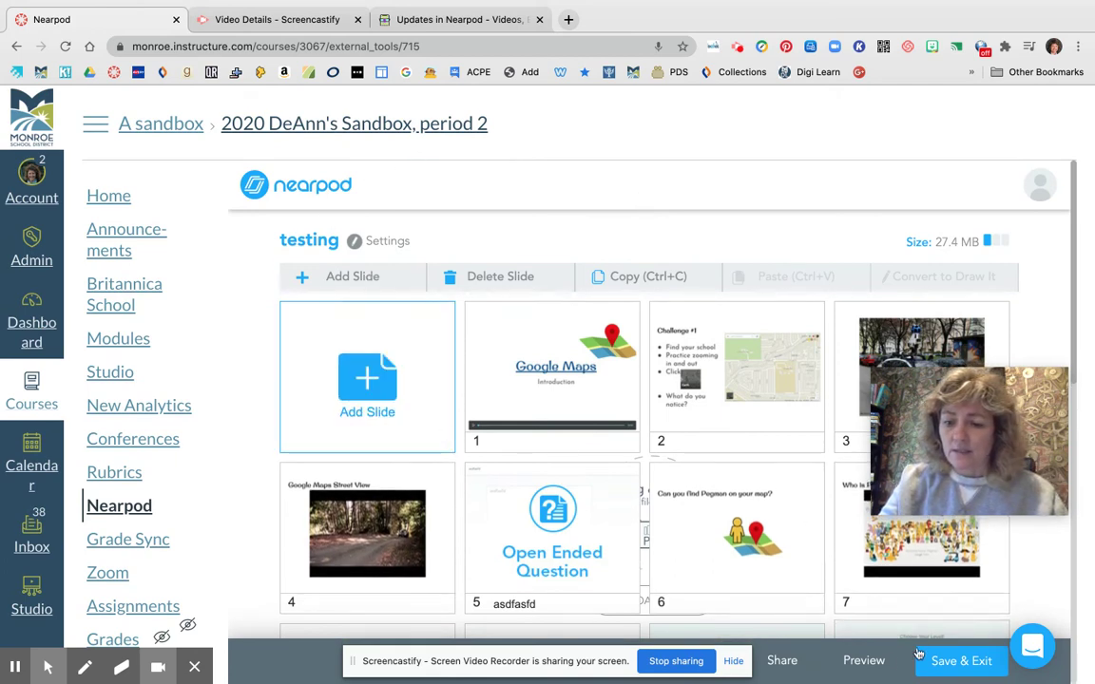
click(949, 665)
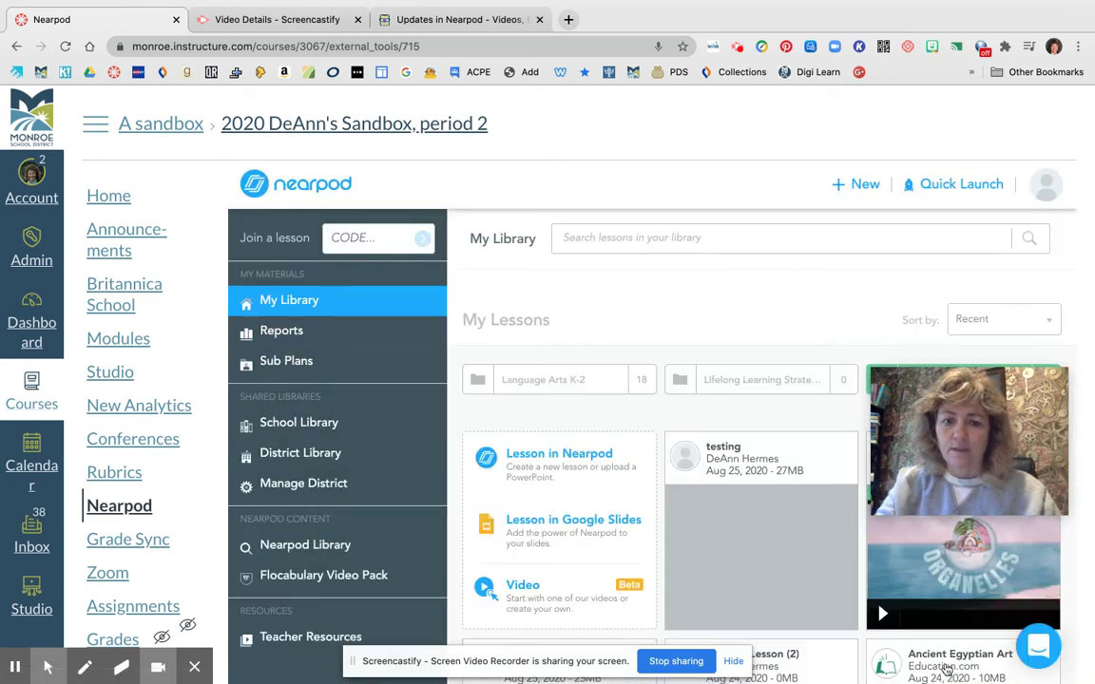
- Examine the lesson creation options and the saved lessons in My Library
mouse_move(818, 485)
scroll(750, 324, down, 2)
scroll(750, 320, up, 1)
scroll(645, 140, down, 3)
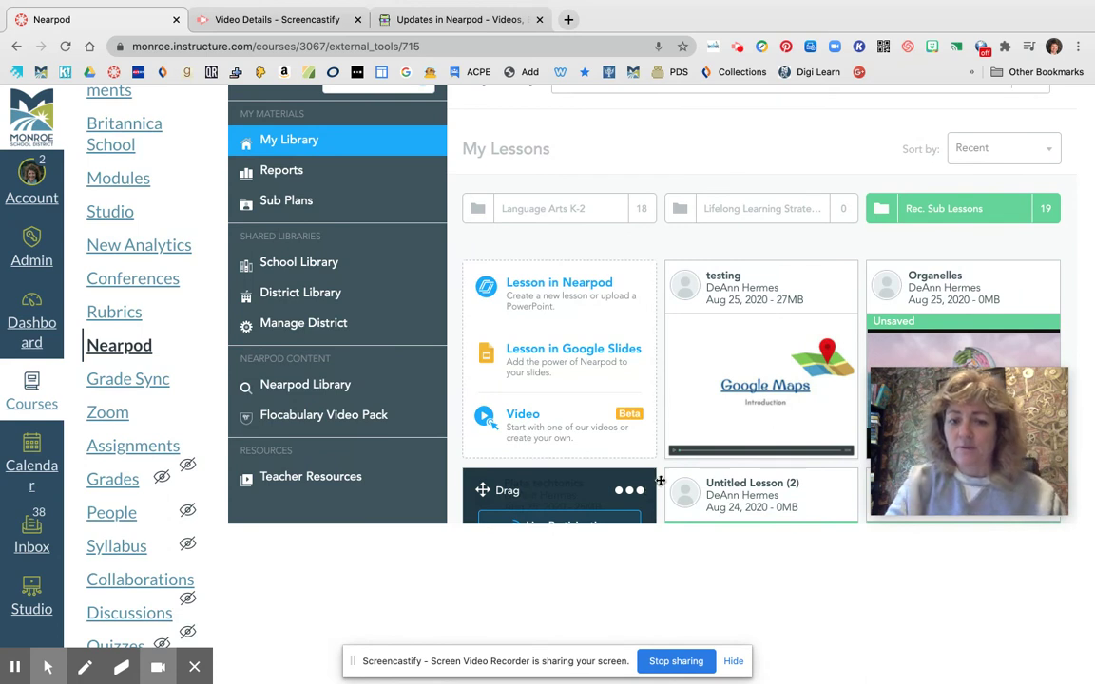
mouse_move(807, 355)
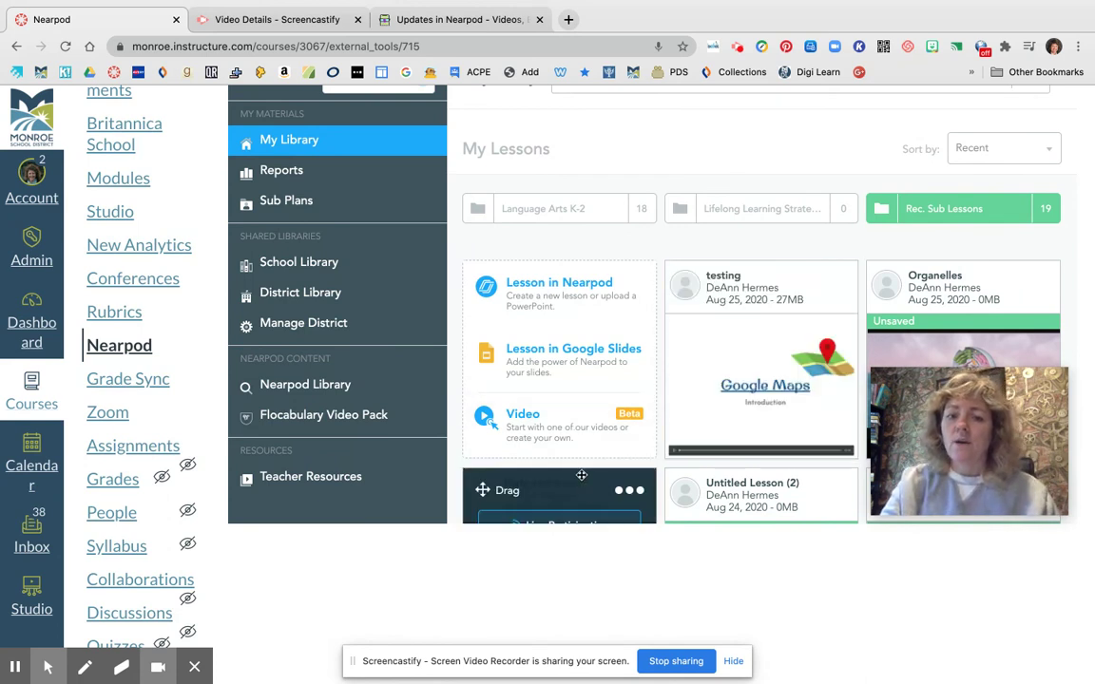
mouse_move(990, 308)
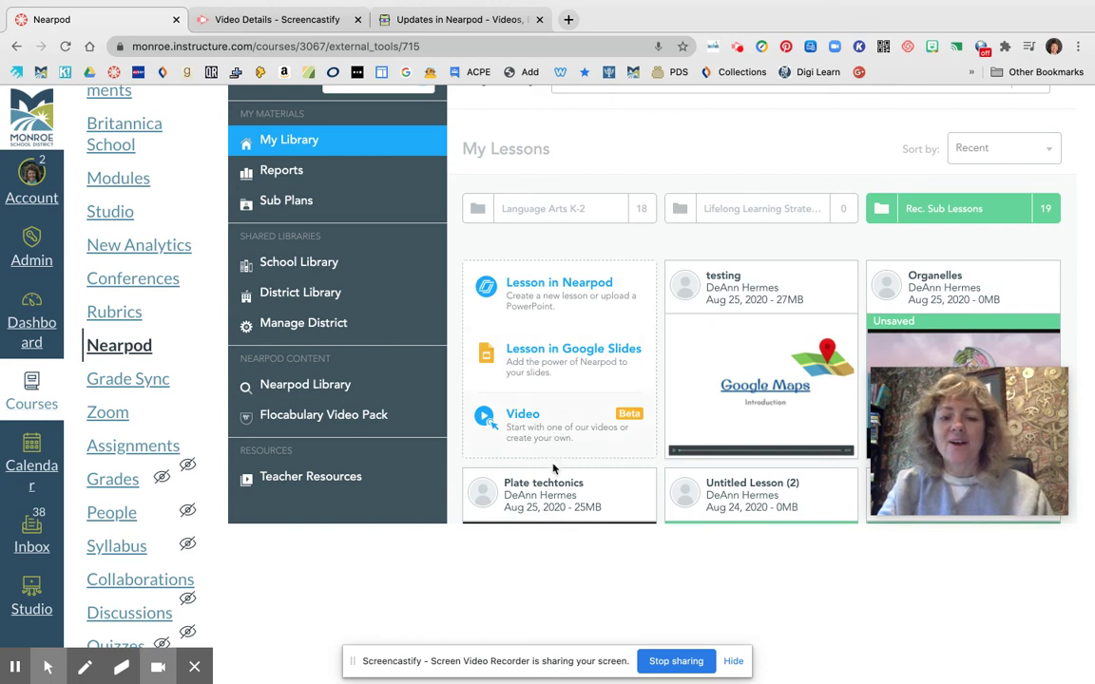
mouse_move(553, 477)
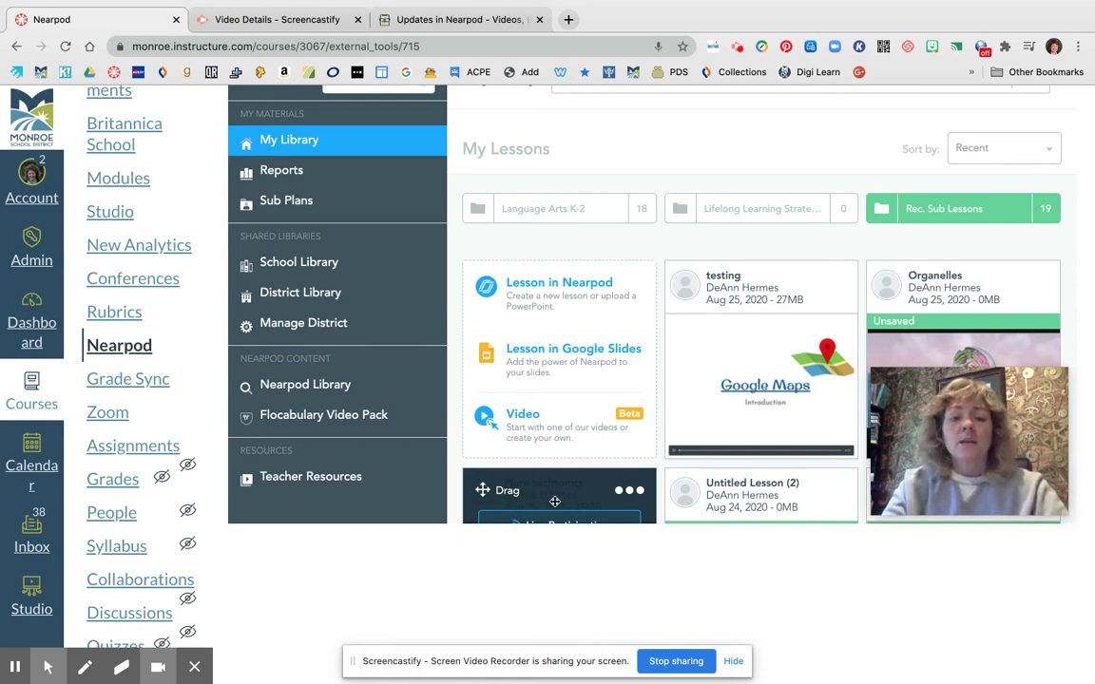
scroll(642, 572, down, 3)
scroll(642, 572, up, 4)
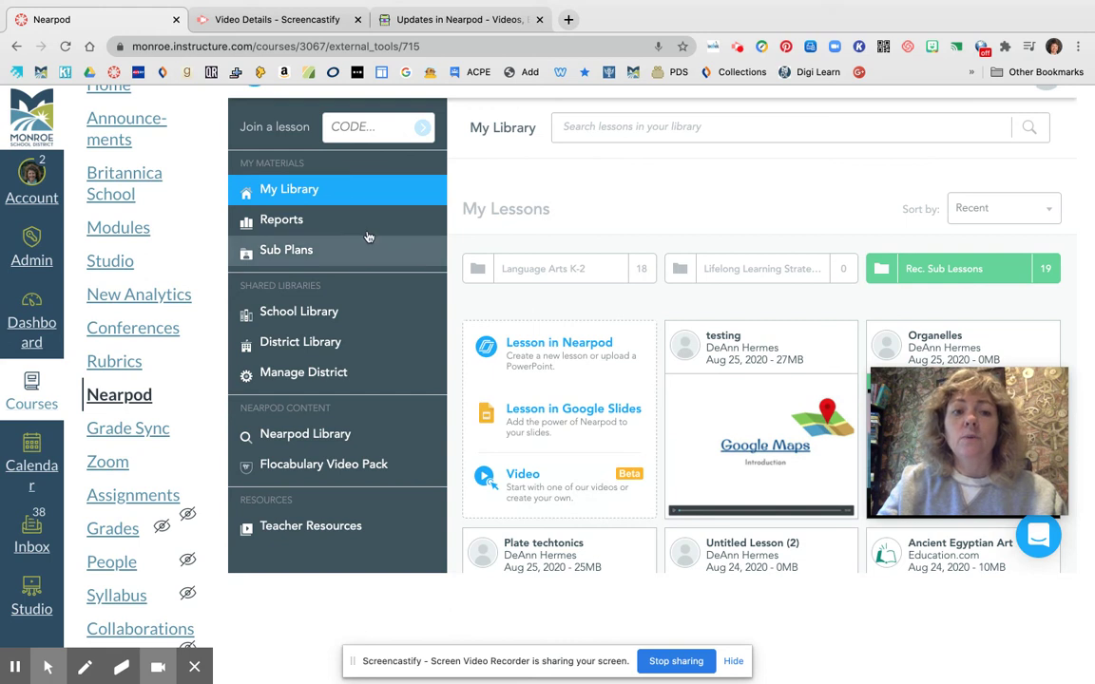
mouse_move(673, 426)
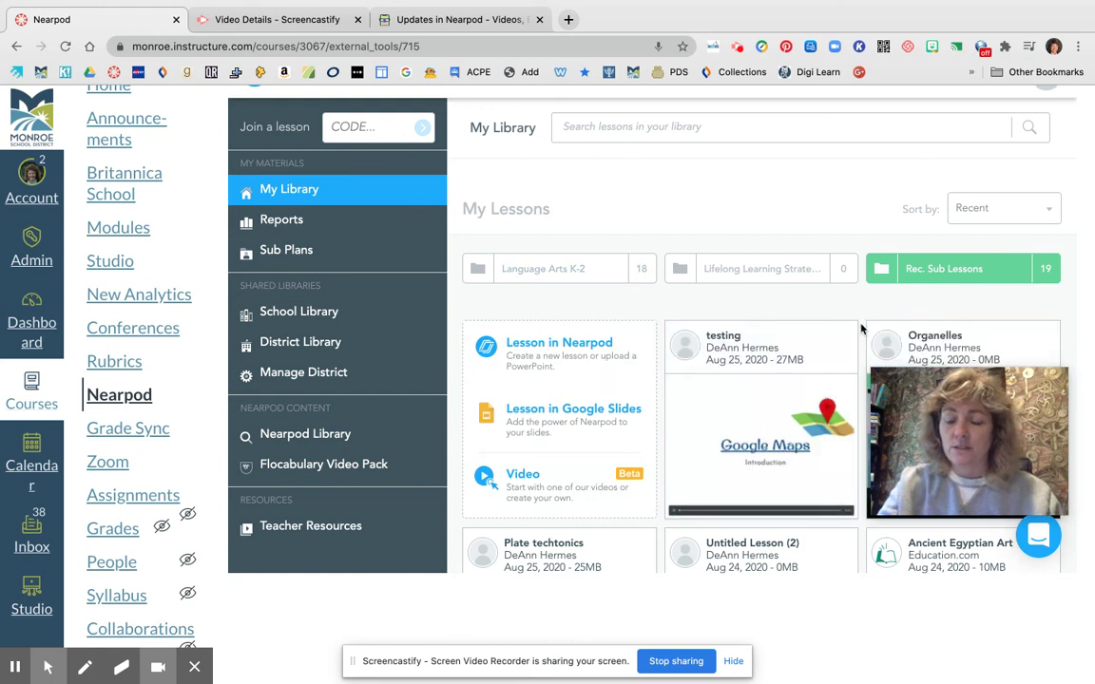
- Open the unsaved Organelles lesson from My Library for editing
scroll(770, 276, down, 2)
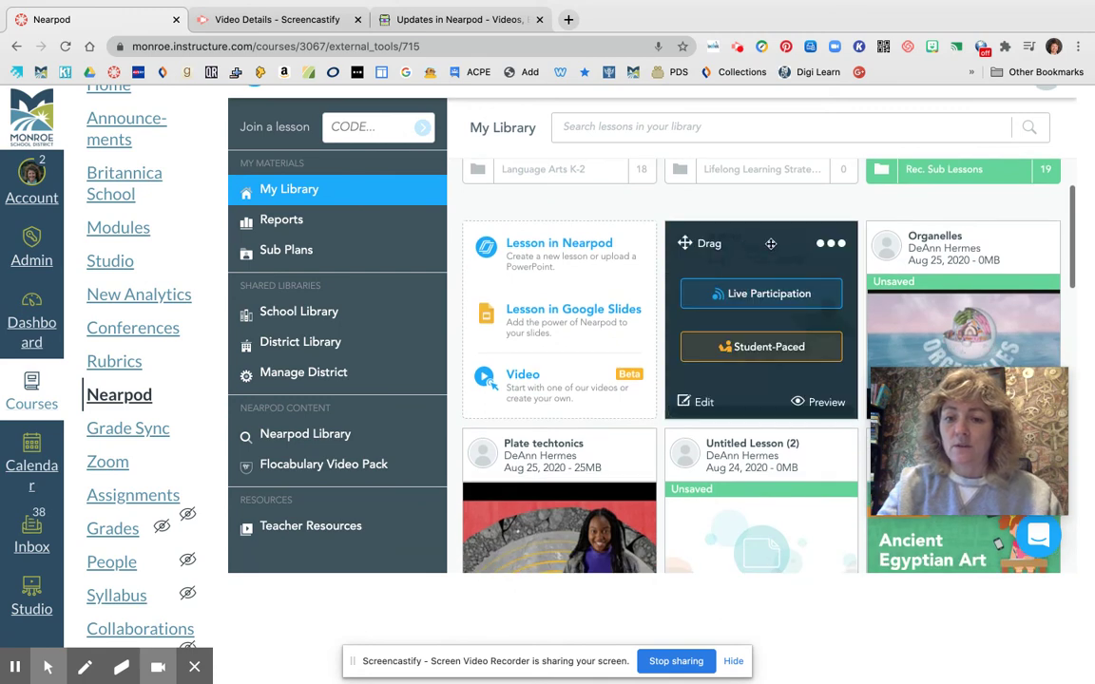
scroll(948, 295, down, 2)
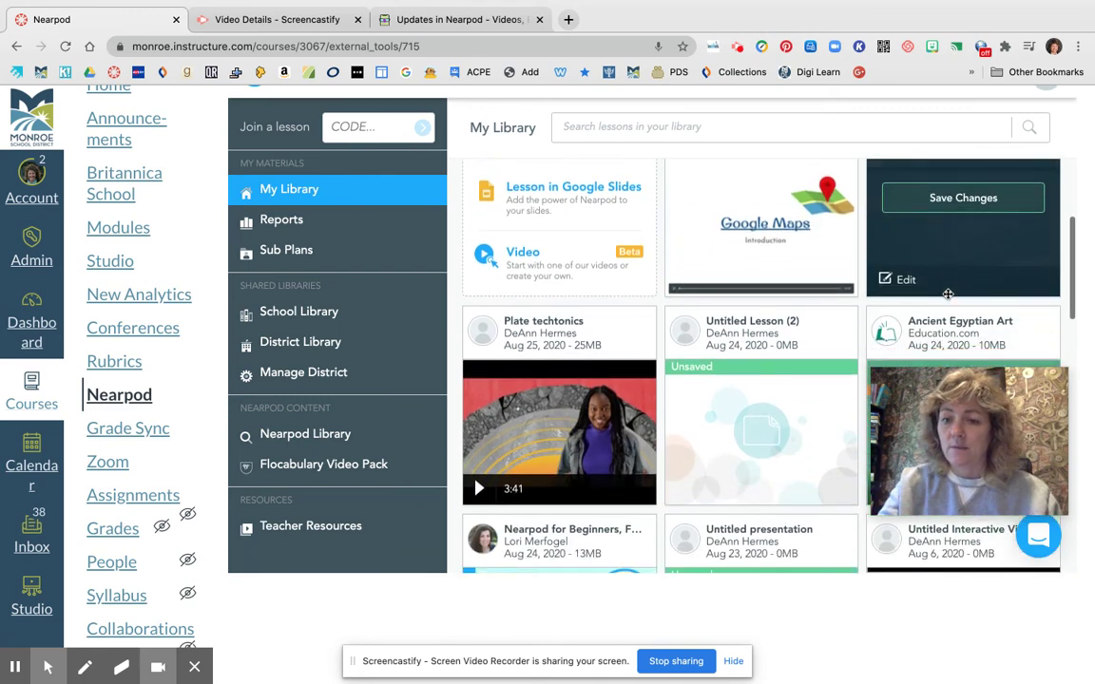
click(906, 284)
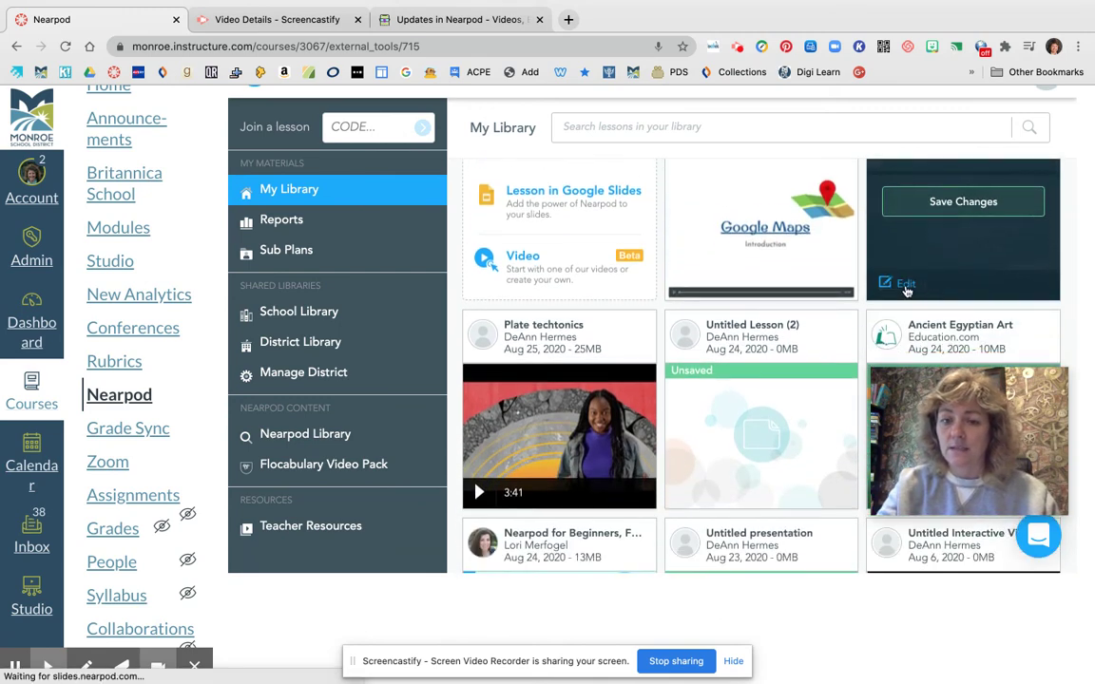